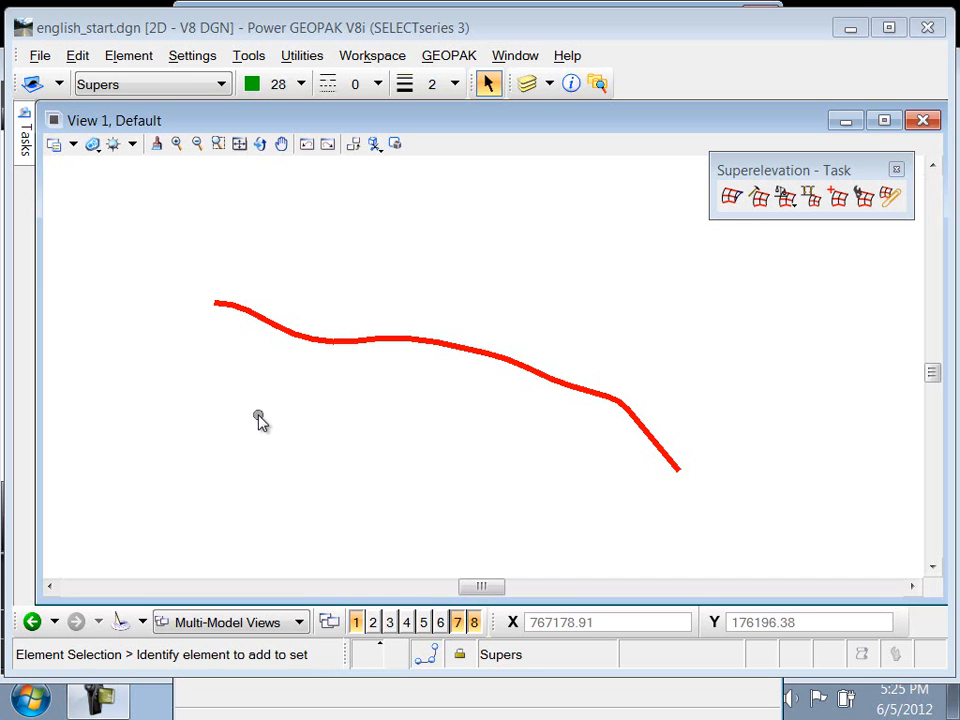
Step: Create superelevation section MAIN along the full red alignment from station 10+00.00 R1, accepting the offered minimum tangent length
left_click(735, 200)
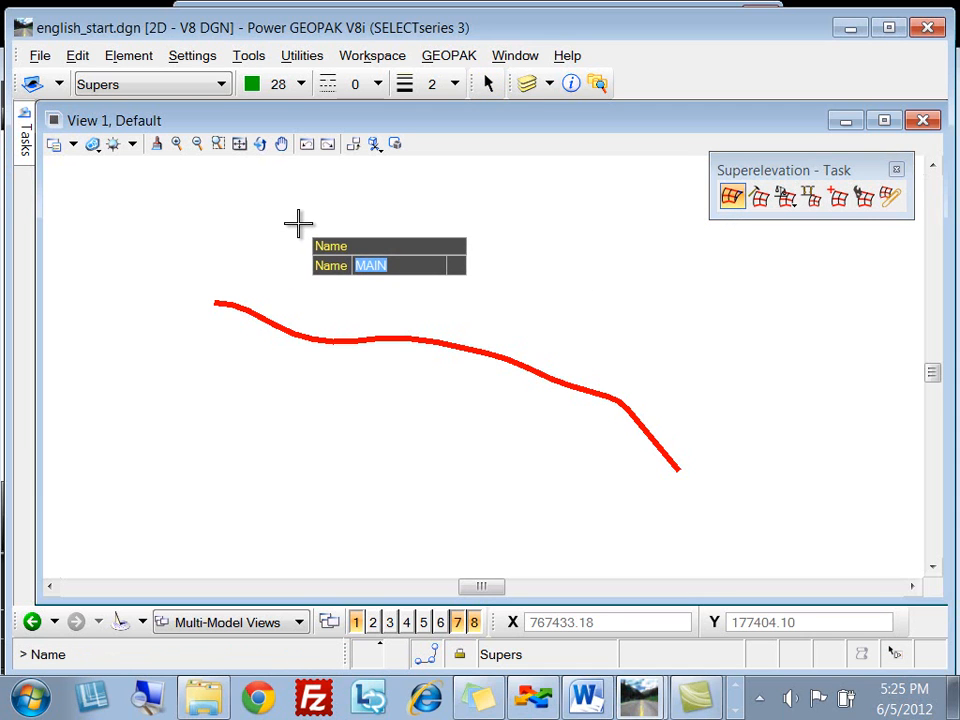
key("Return")
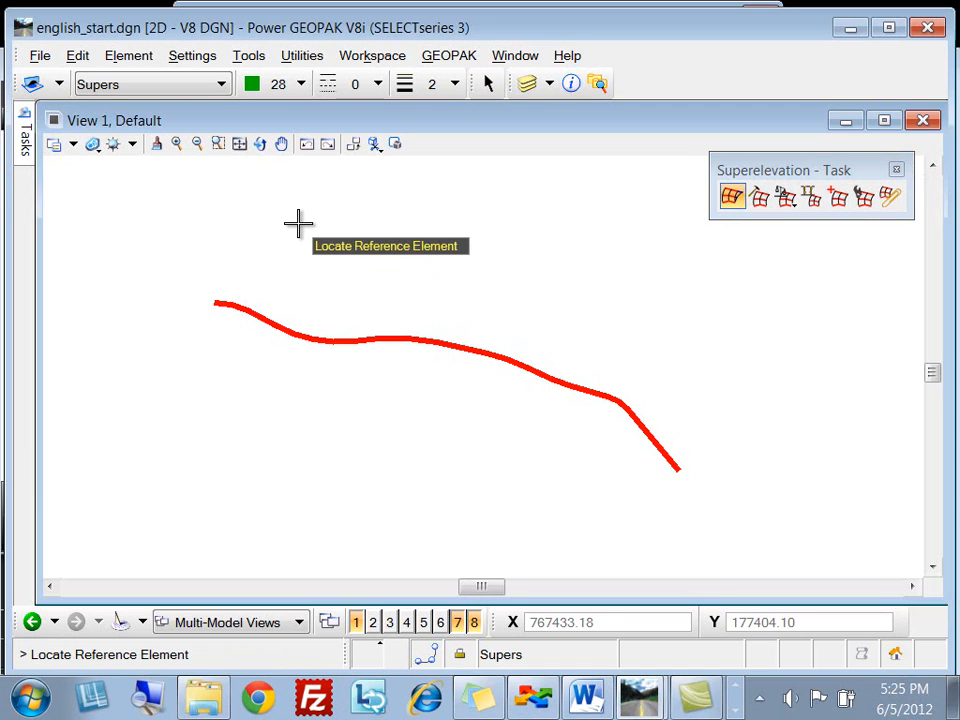
left_click(223, 302)
left_click(181, 409)
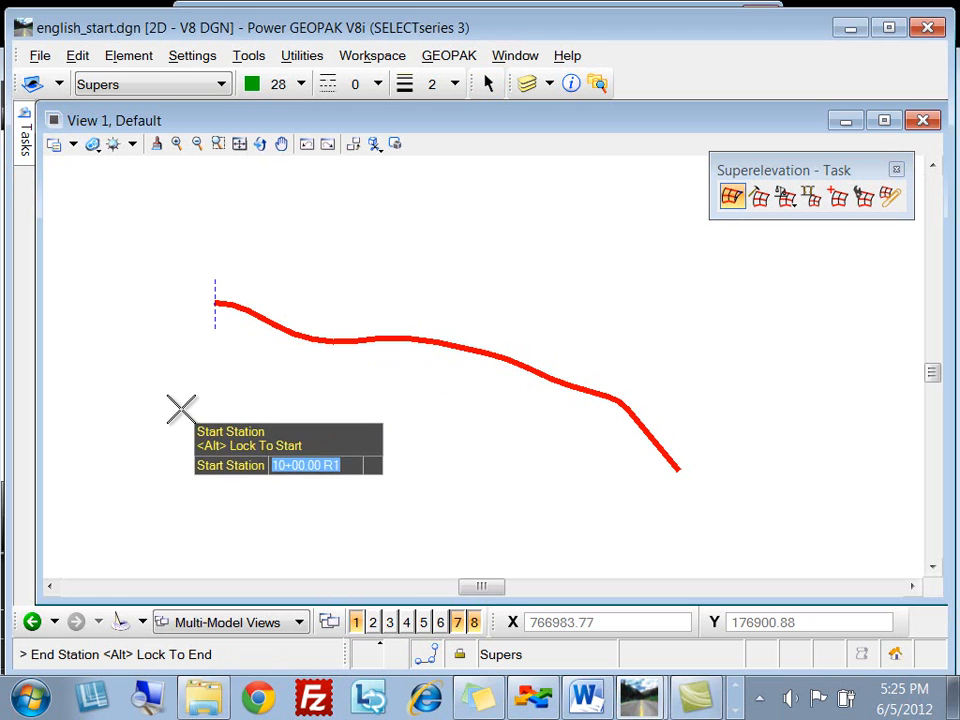
left_click(716, 521)
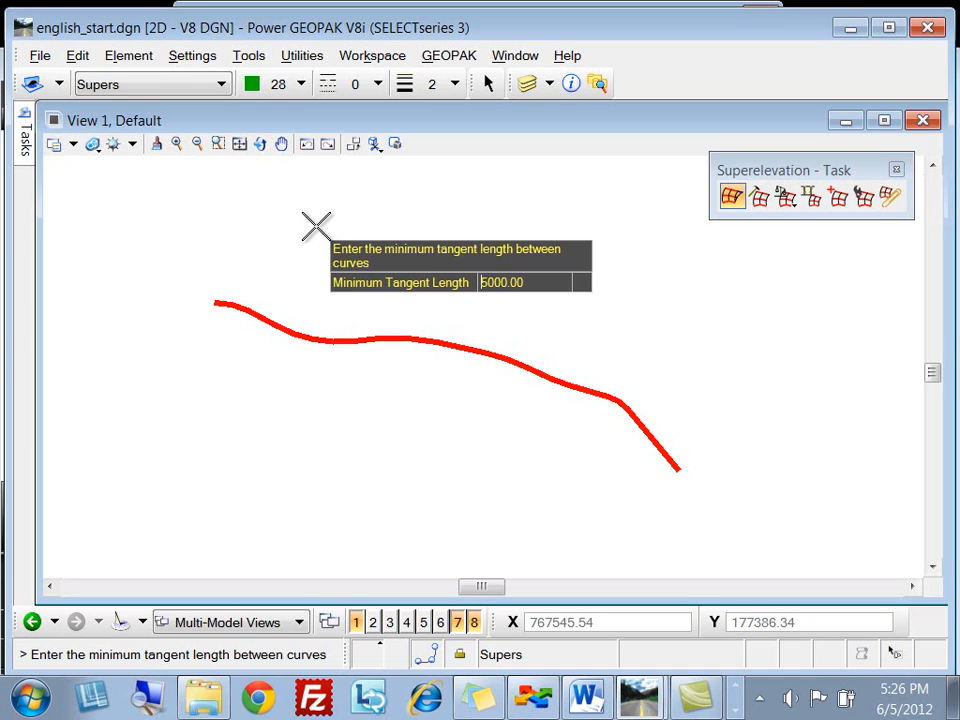
key("Return")
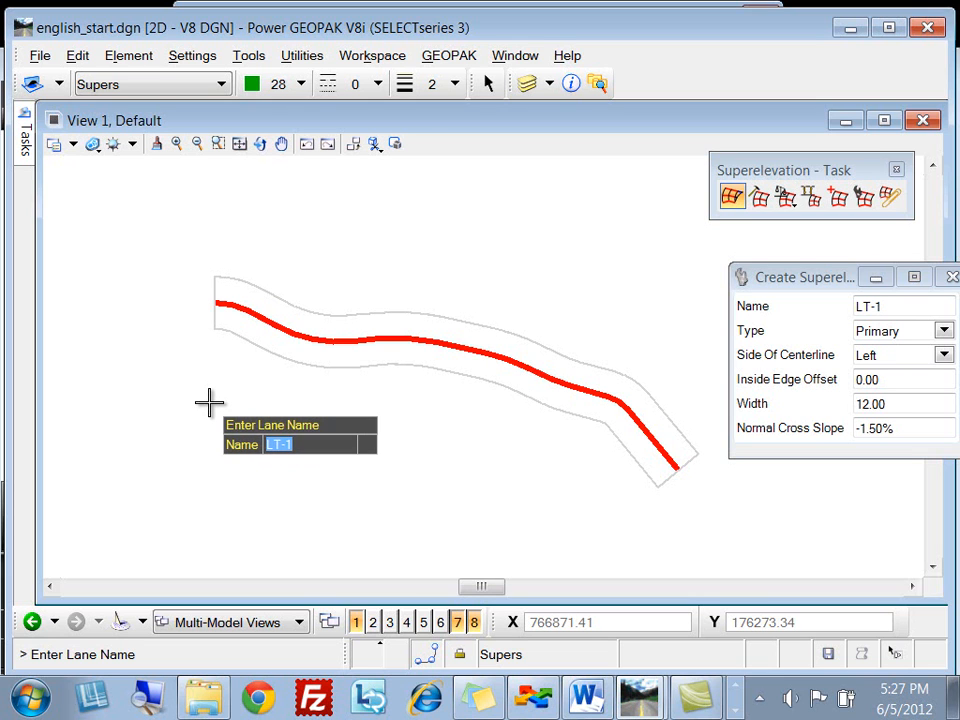
Step: Create primary lane LT-1 on the left side with inside edge offset 0.00, width 12.00 and normal cross slope -1.50%
key("Return")
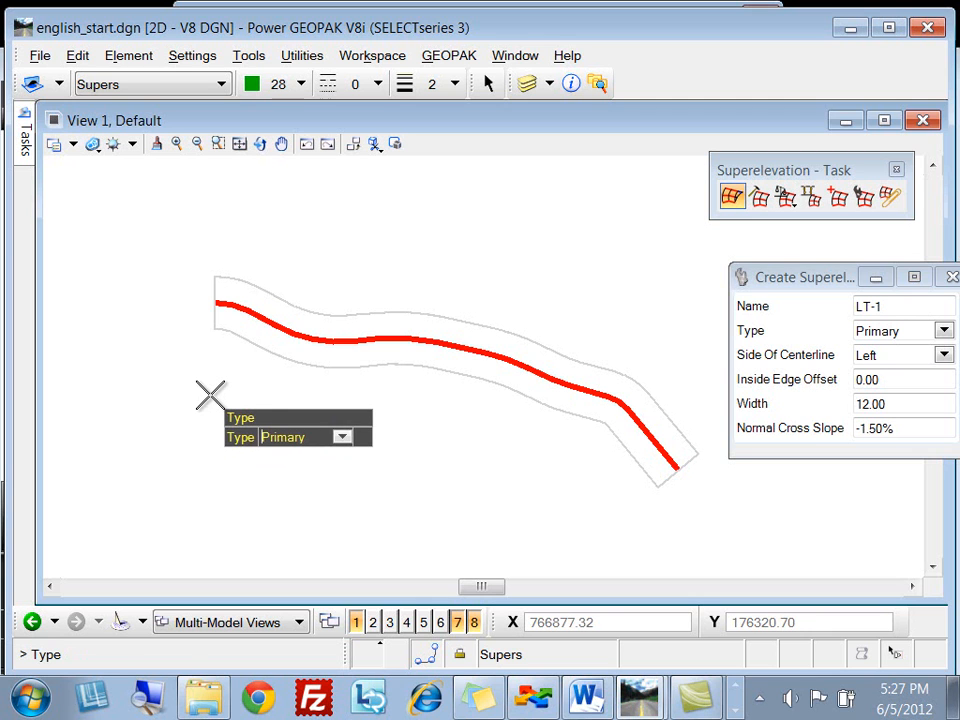
key("Return")
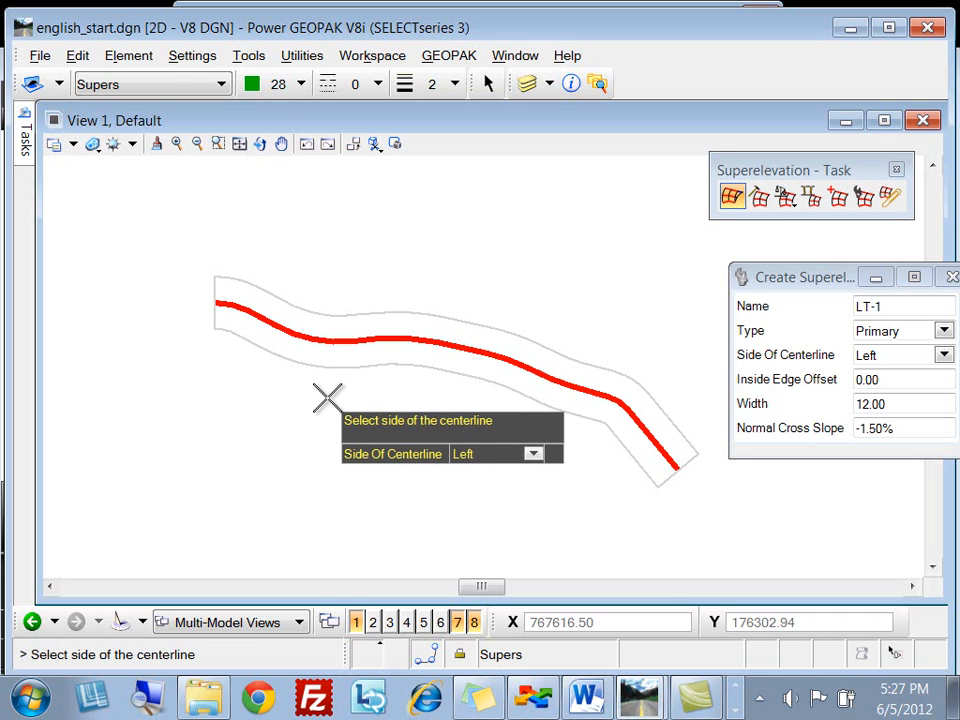
key("Return")
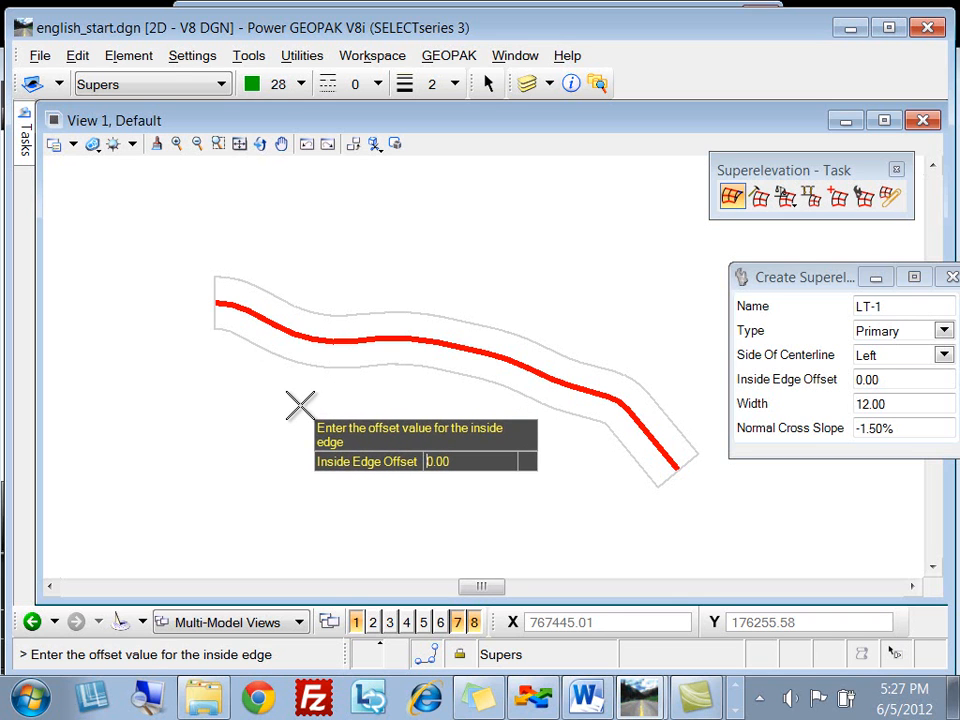
key("Return")
key("Return")
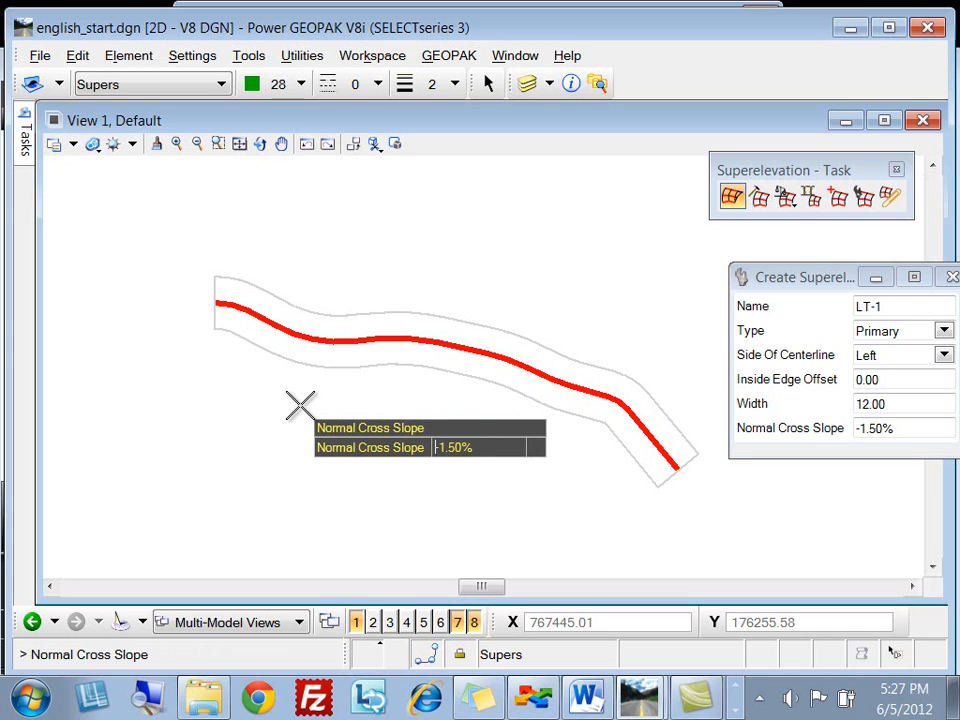
key("Return")
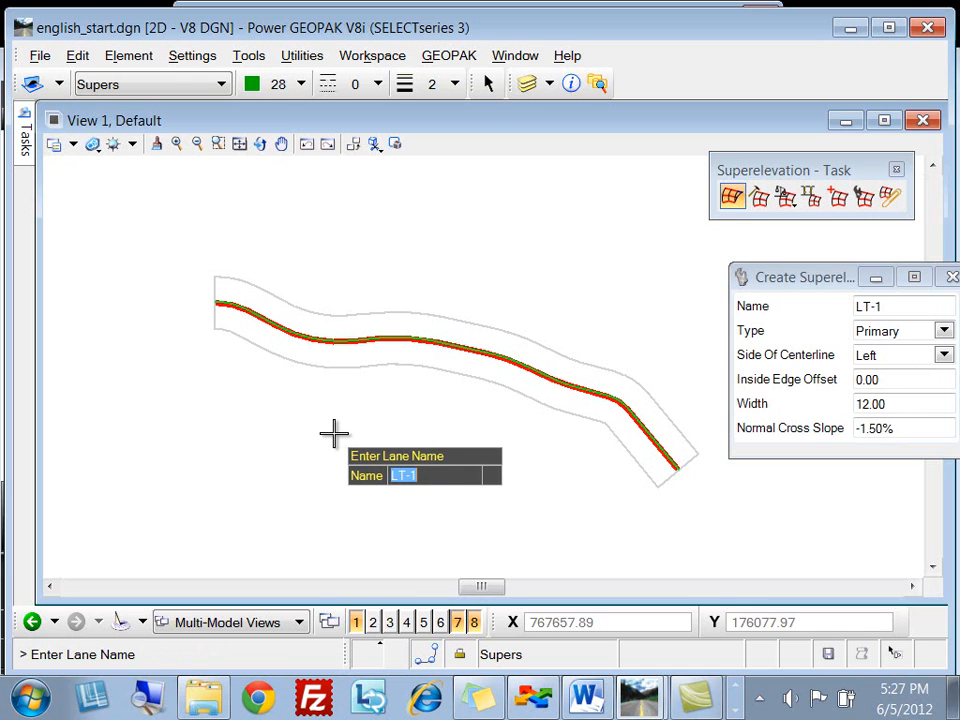
Step: Define primary lane LT-2 on the left side with an inside edge offset of 12.00 and a width of 12.00
type("LT-2")
key("Return")
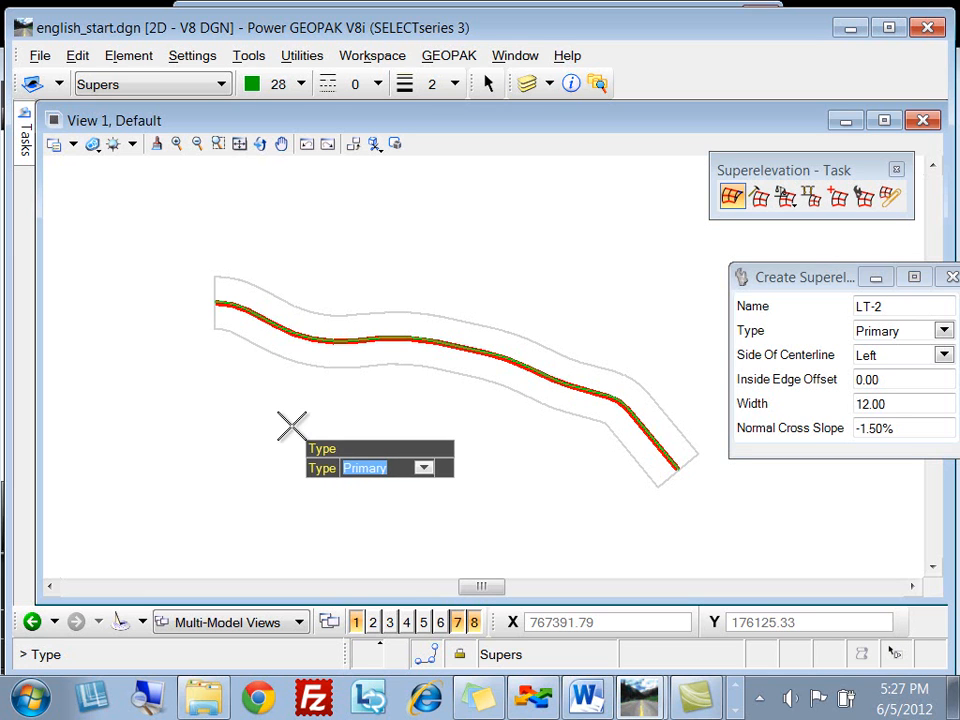
left_click(292, 425)
left_click(292, 425)
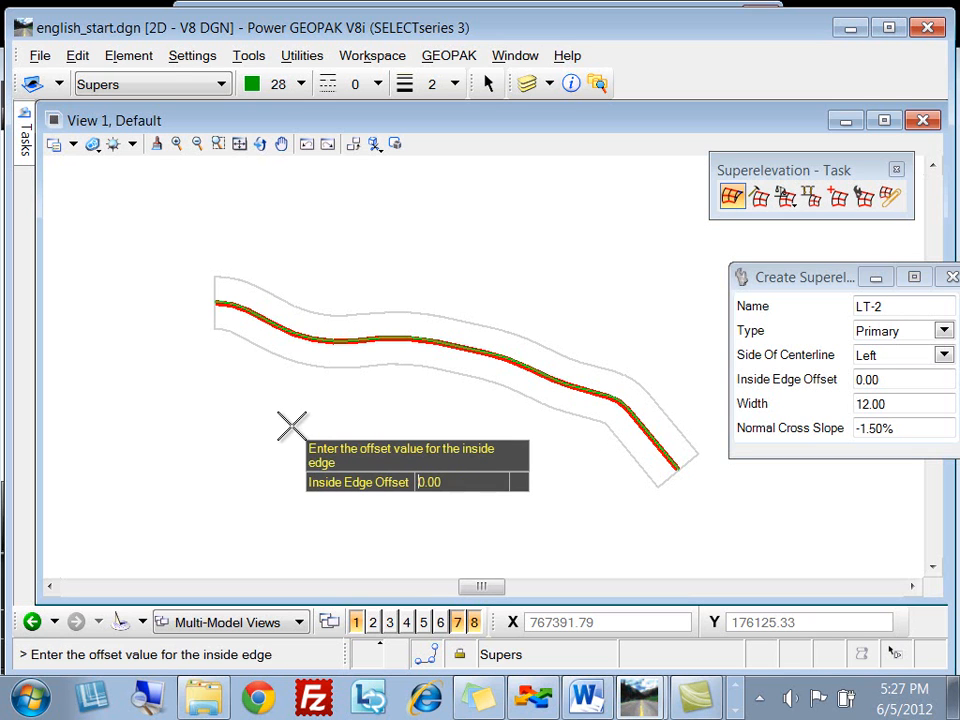
type("12")
key("Delete")
key("Return")
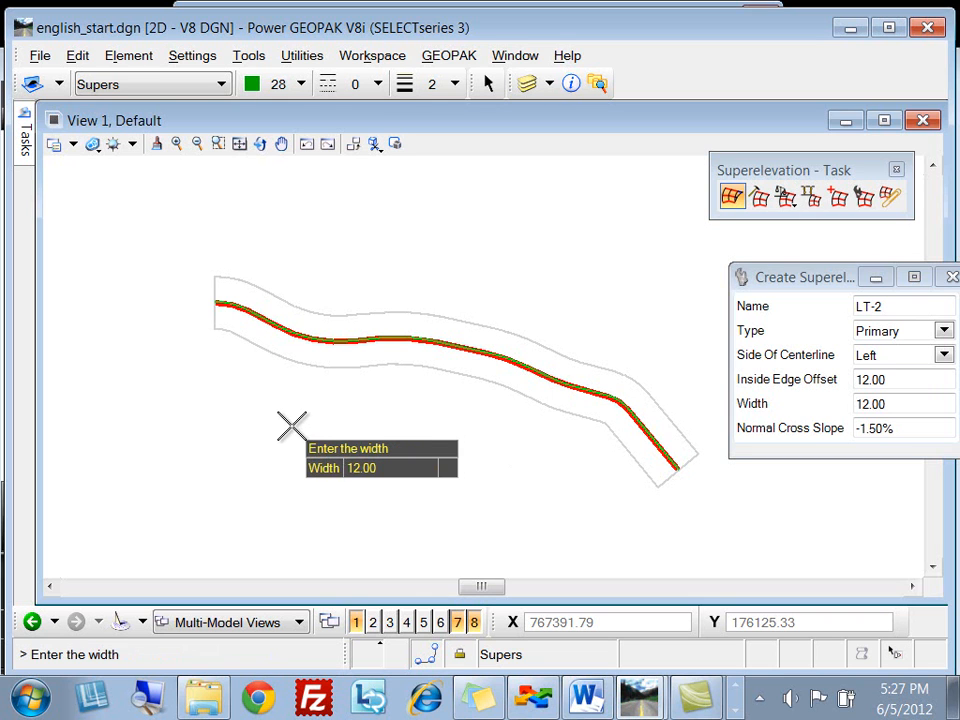
key("Return")
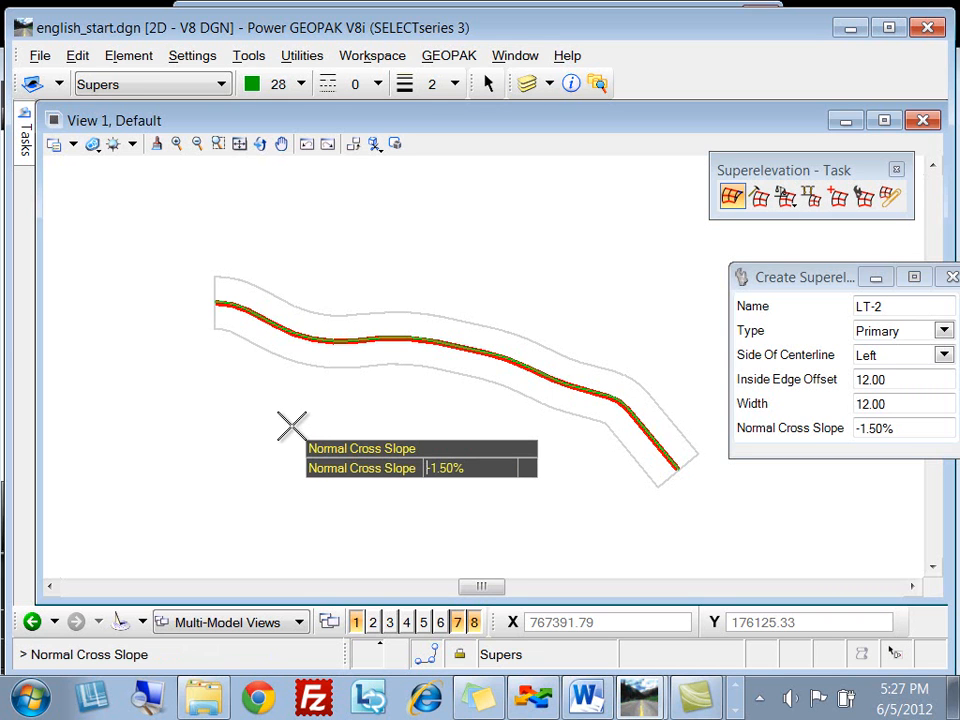
Step: Set lane LT-2's normal cross slope to -2% and create the lane
key("Delete")
type("-2")
key("Delete")
key("Delete")
key("Delete")
key("Delete")
key("Delete")
key("Return")
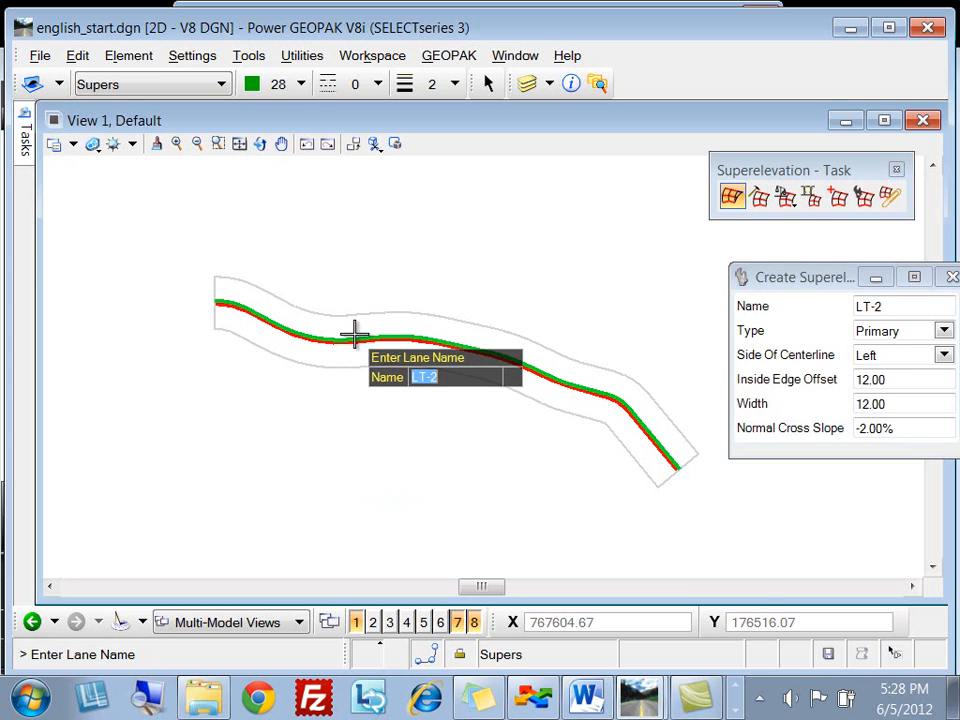
Step: Create primary lane RT-2 on the right side with inside edge offset 12.00, width 12.00 and normal cross slope -2.00%
scroll(325, 341, "up", 5)
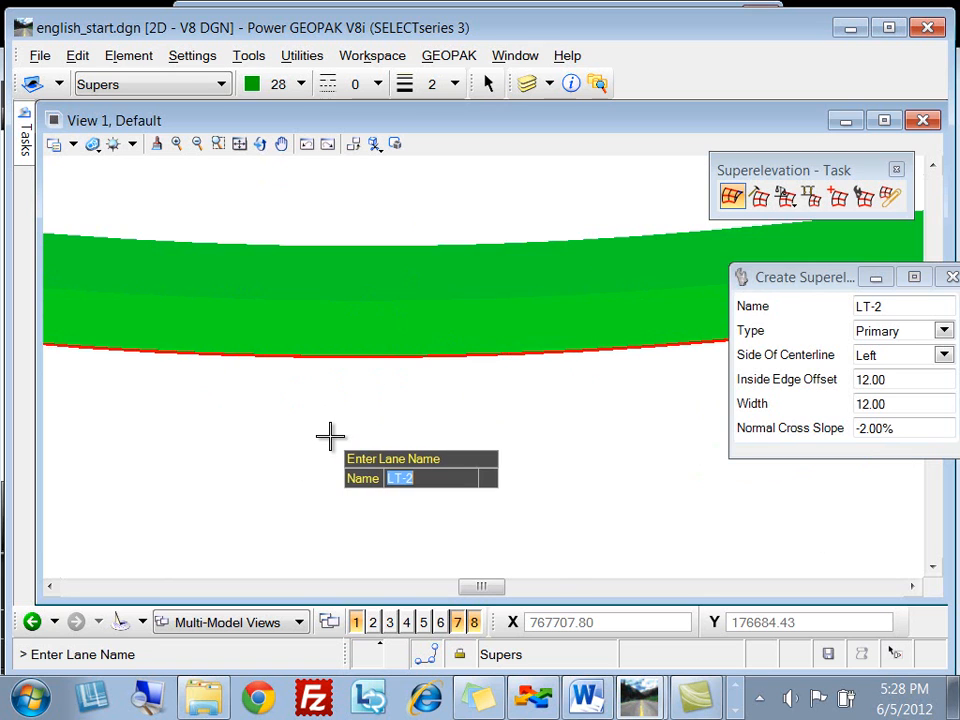
scroll(330, 435, "down", 3)
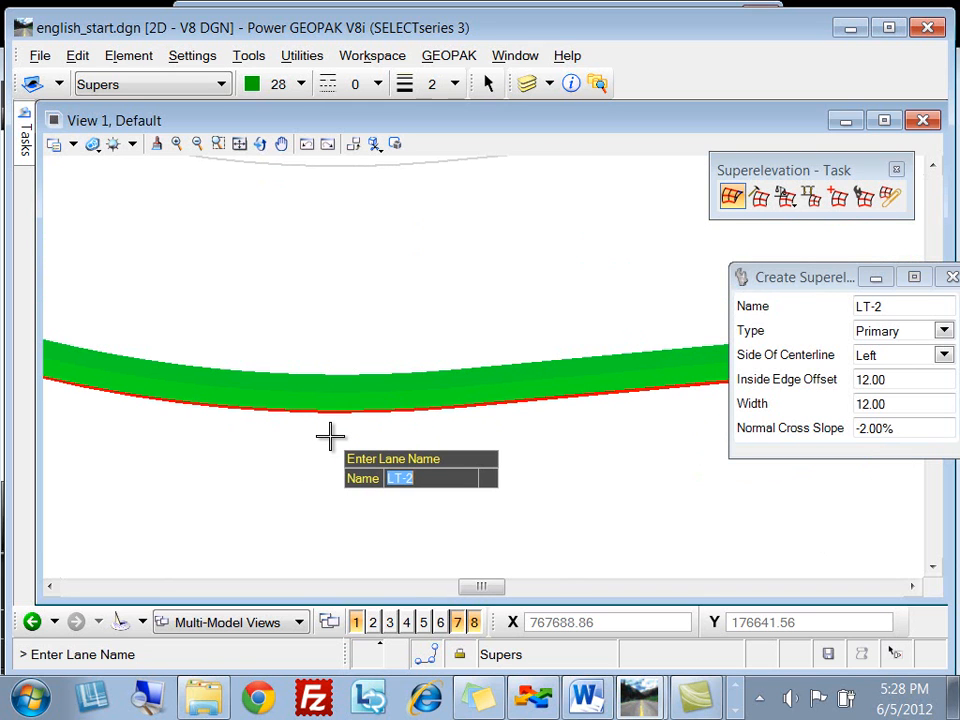
type("RT-2")
key("Return")
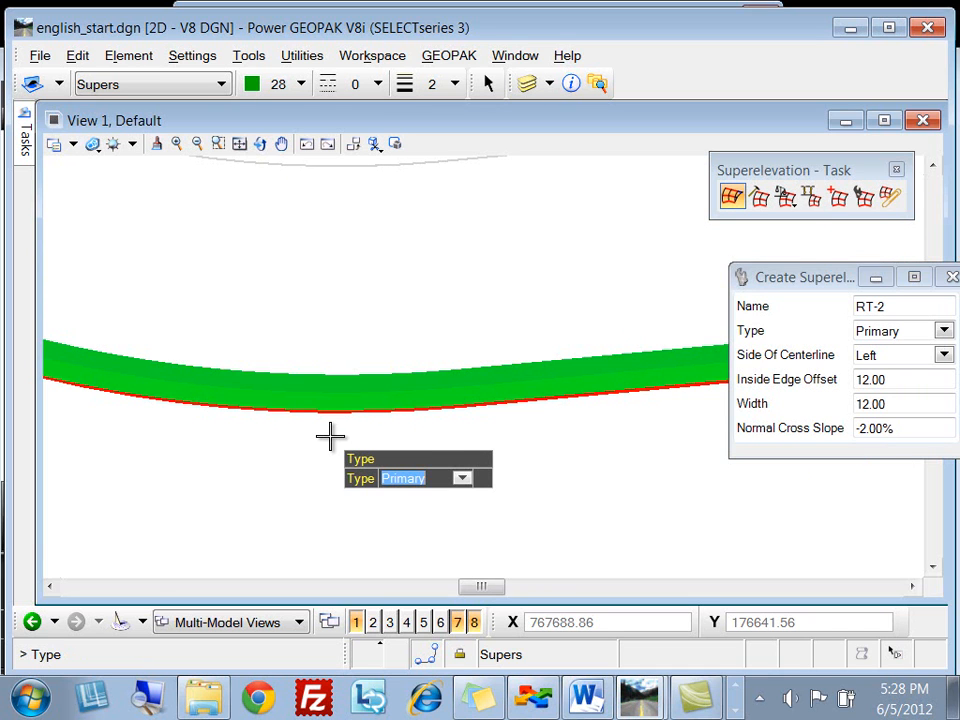
key("Return")
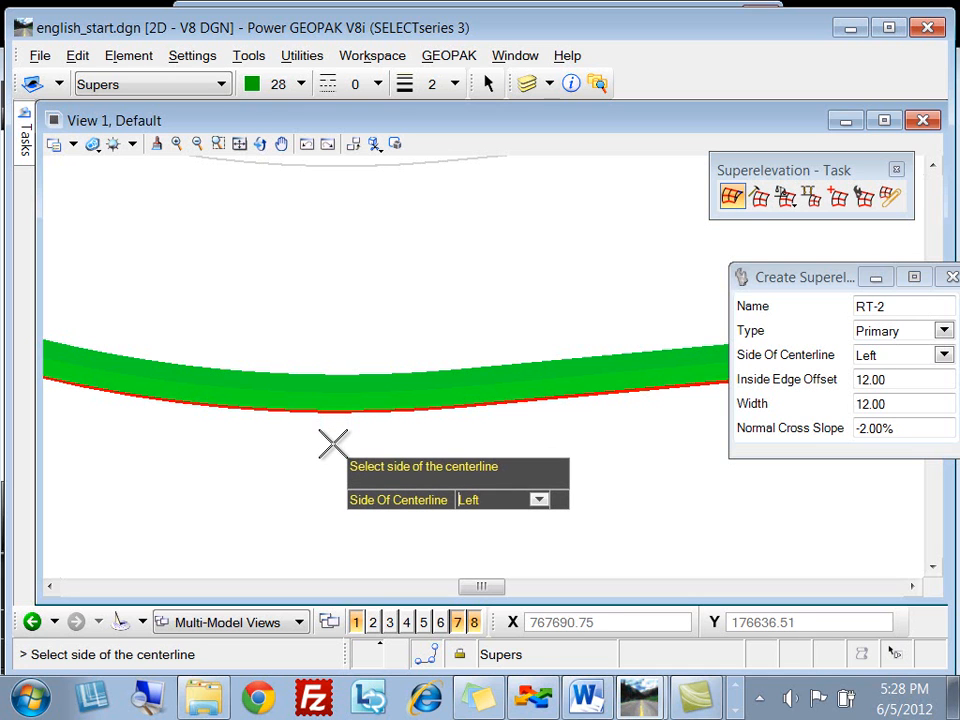
key("Down")
key("Return")
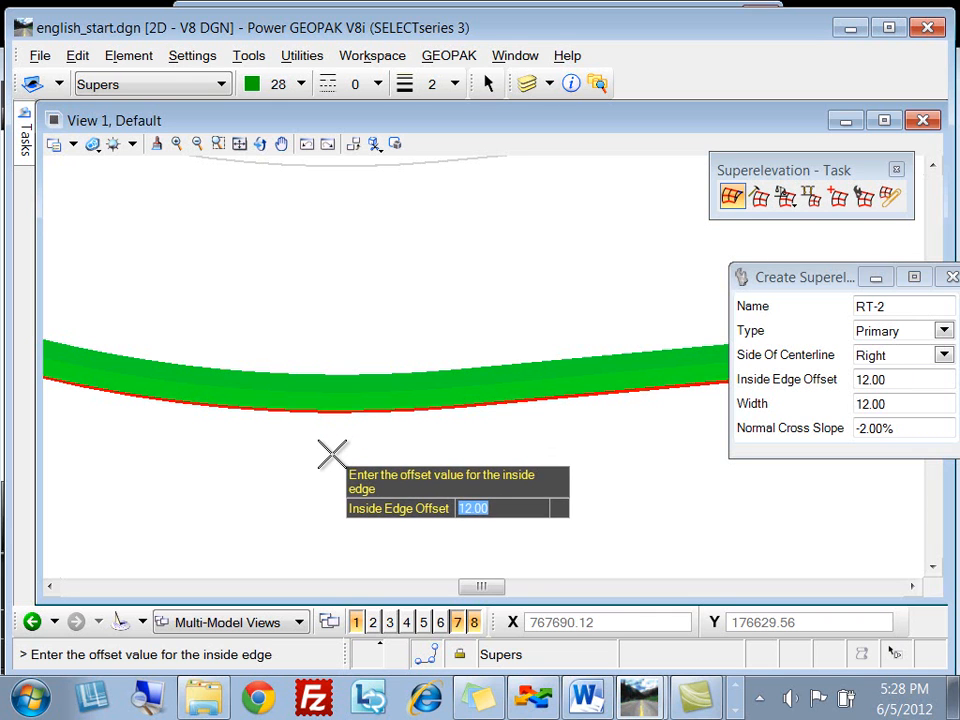
key("Return")
key("Return")
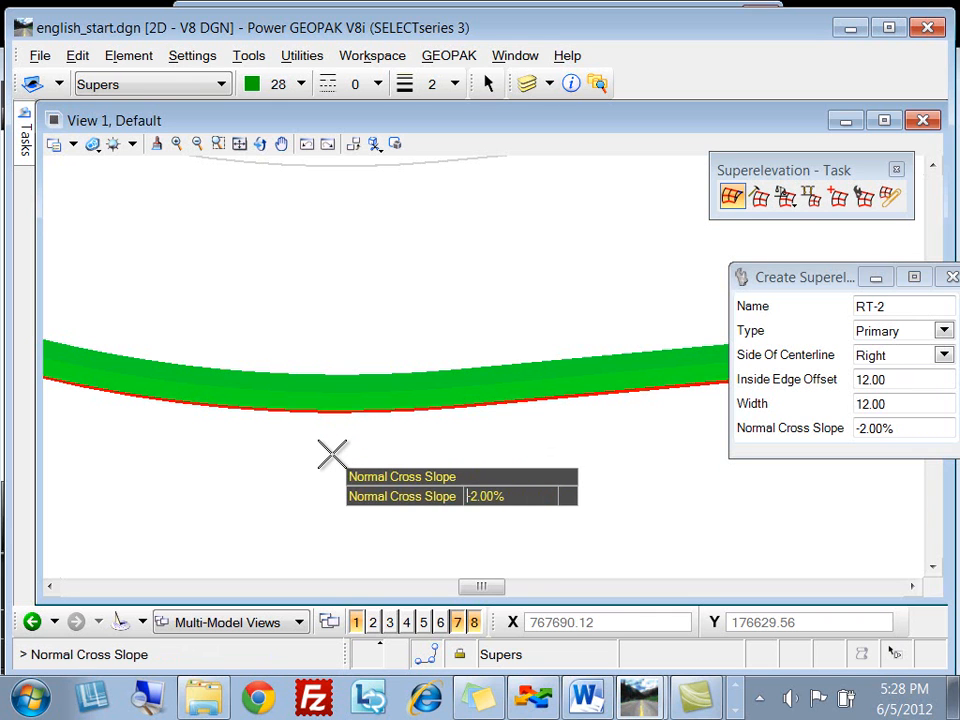
key("Return")
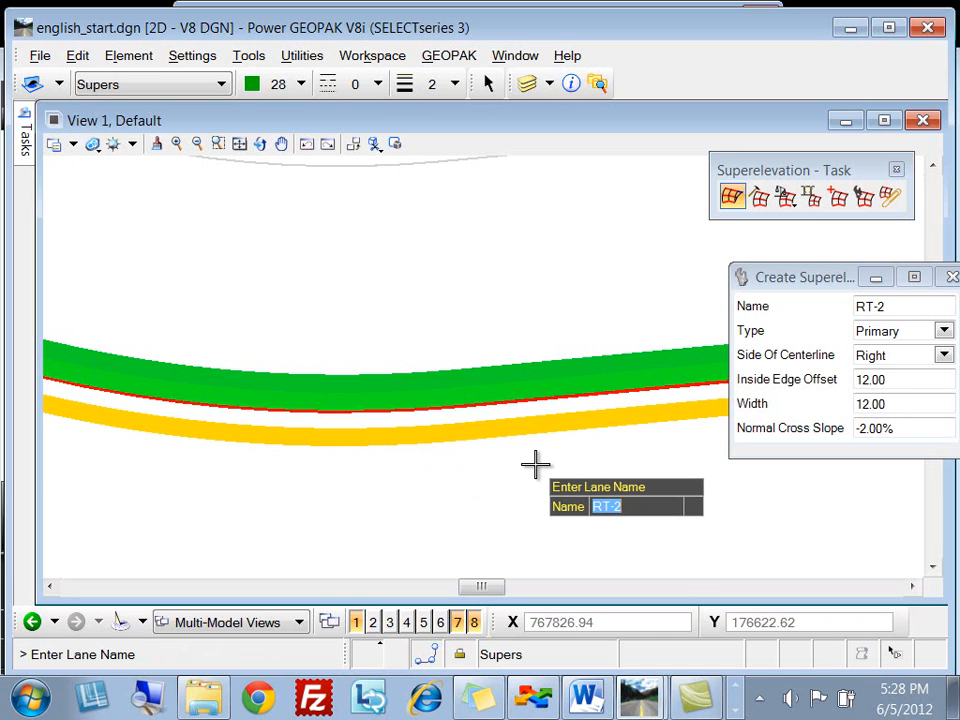
Step: Define primary lane RT-1 on the right side with an inside edge offset of 0.00
key("End")
key("BackSpace")
type("1")
key("Return")
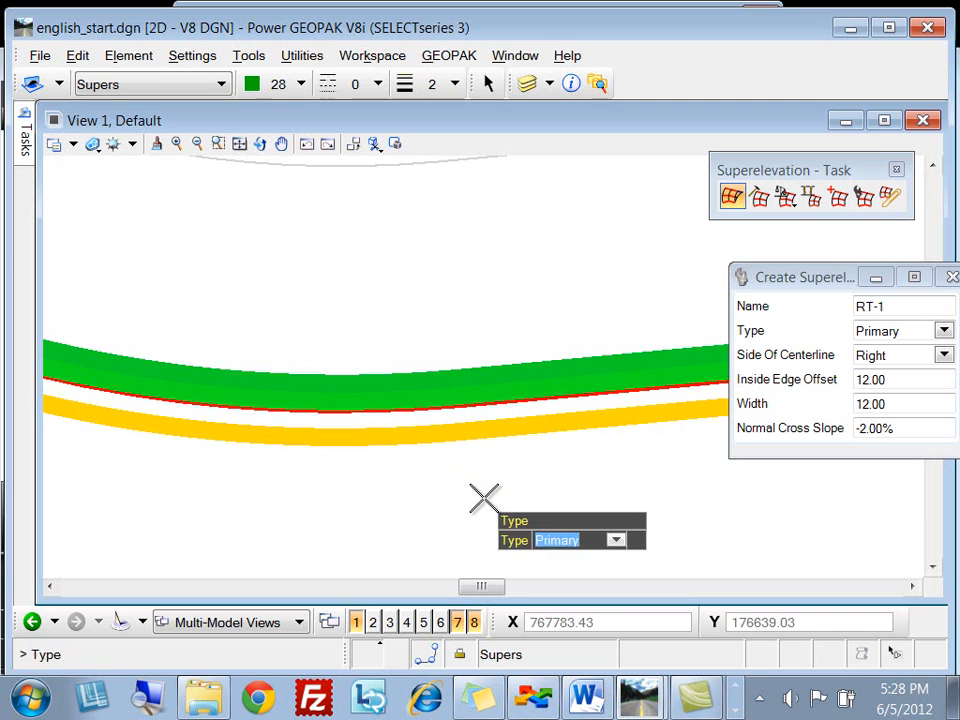
key("Return")
key("Return")
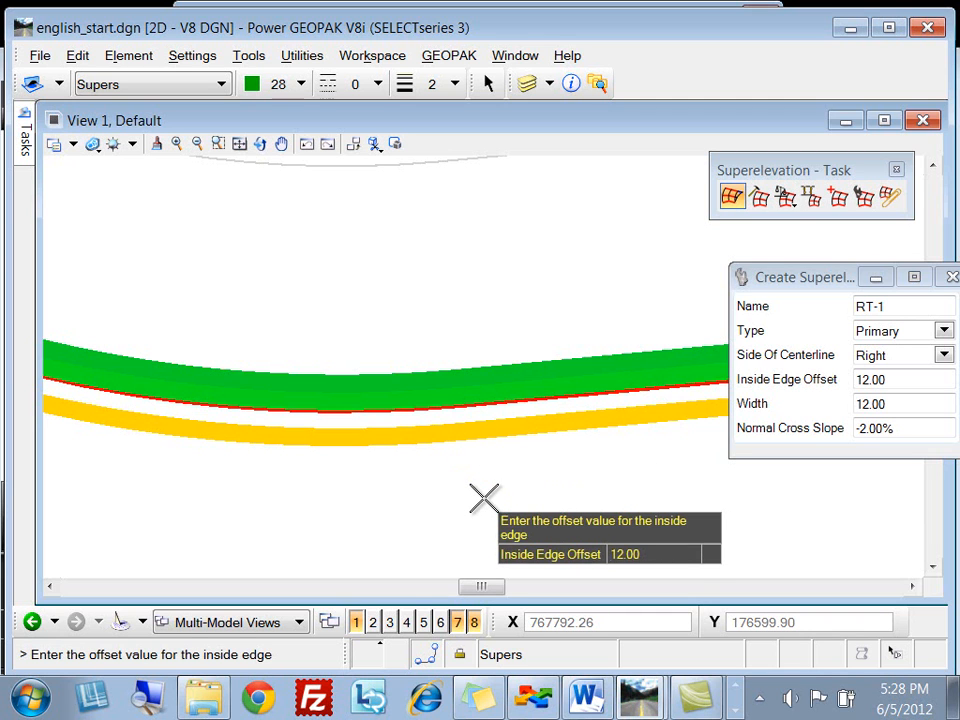
type("0")
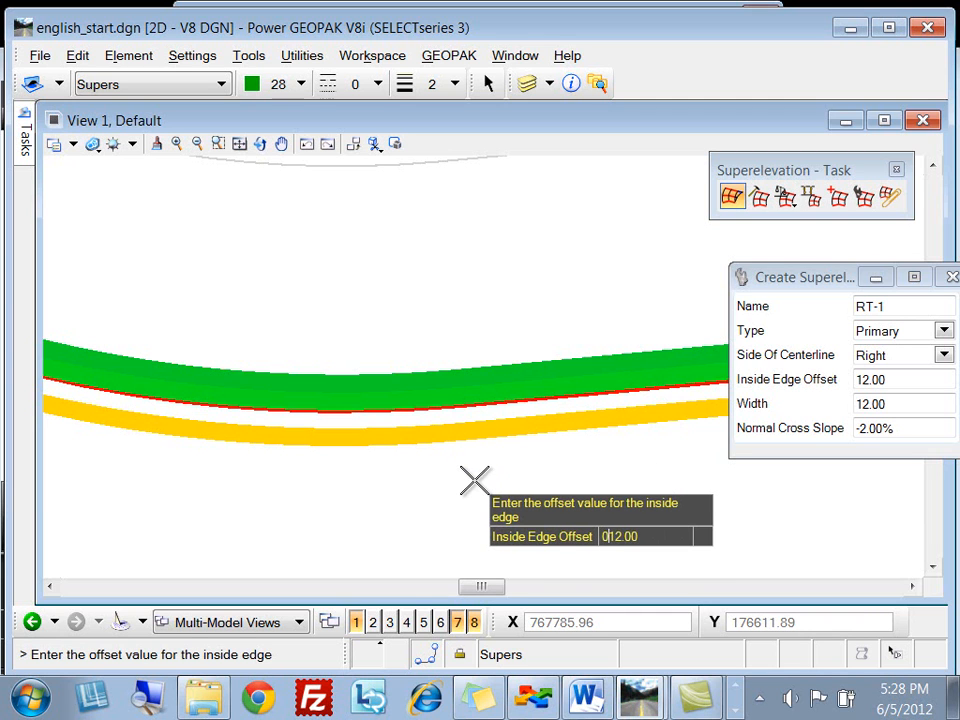
key("Return")
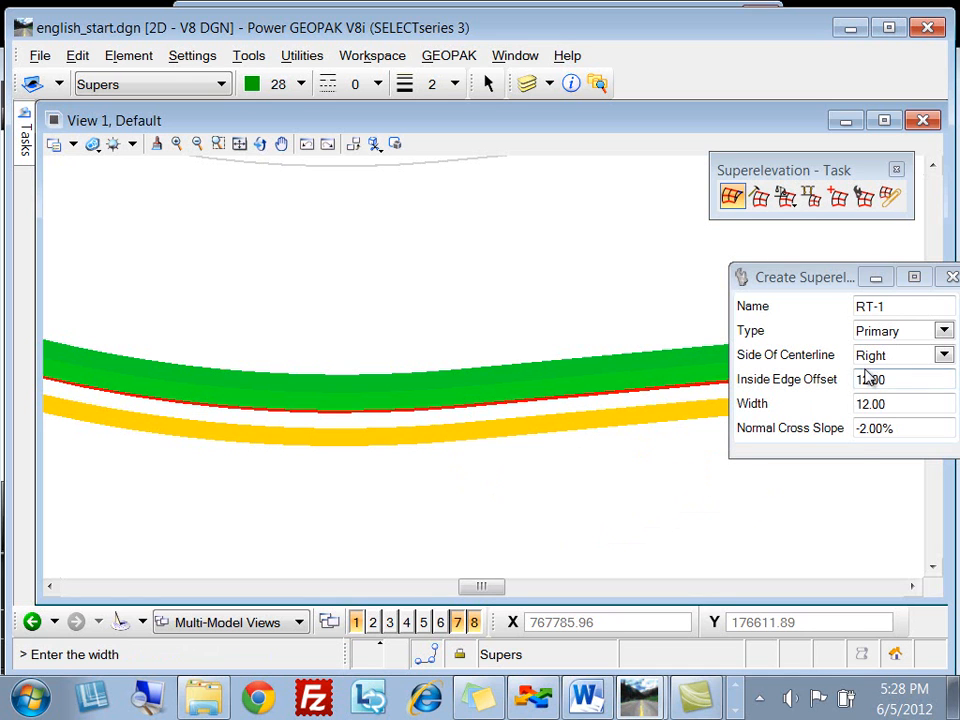
left_click(905, 378)
type("0")
key("Return")
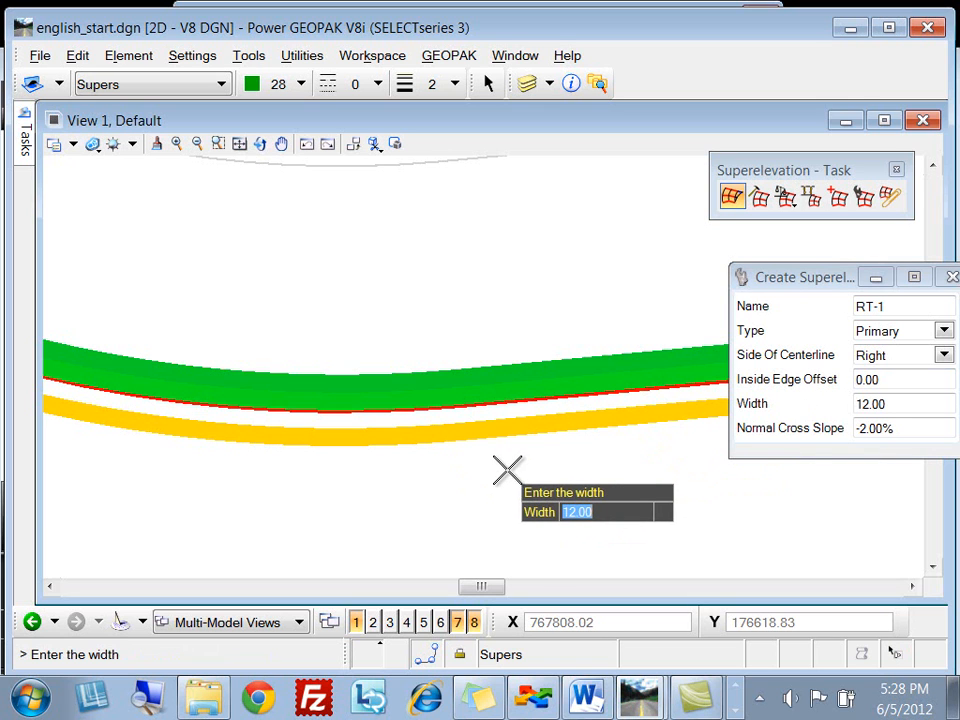
Step: Give lane RT-1 a width of 12.00 and a normal cross slope of -1.5%, and finish creating lanes
key("Return")
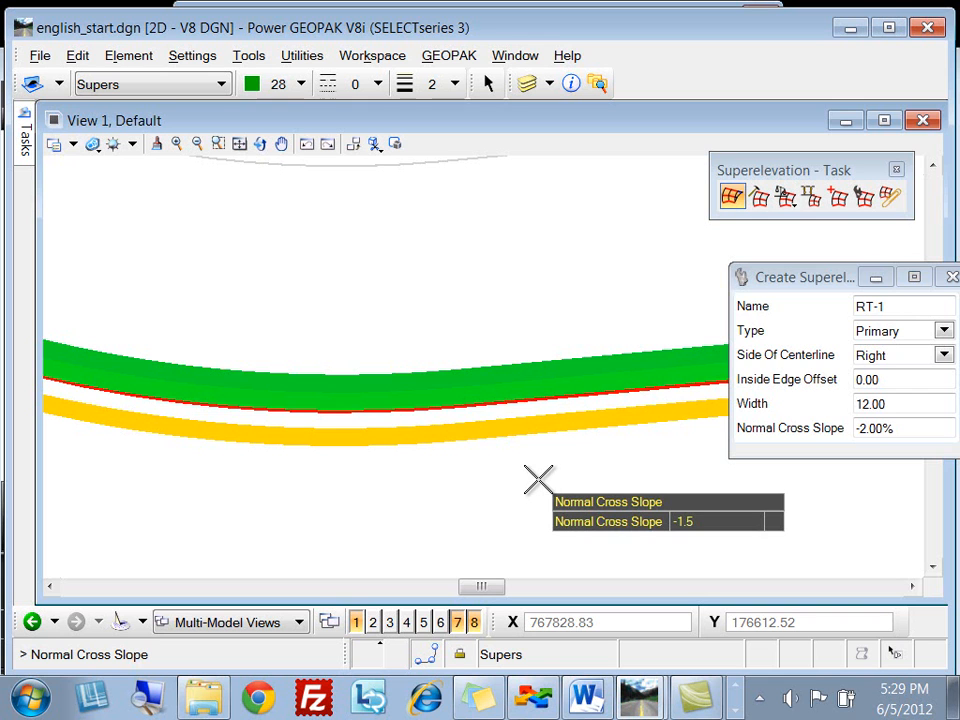
key("Return")
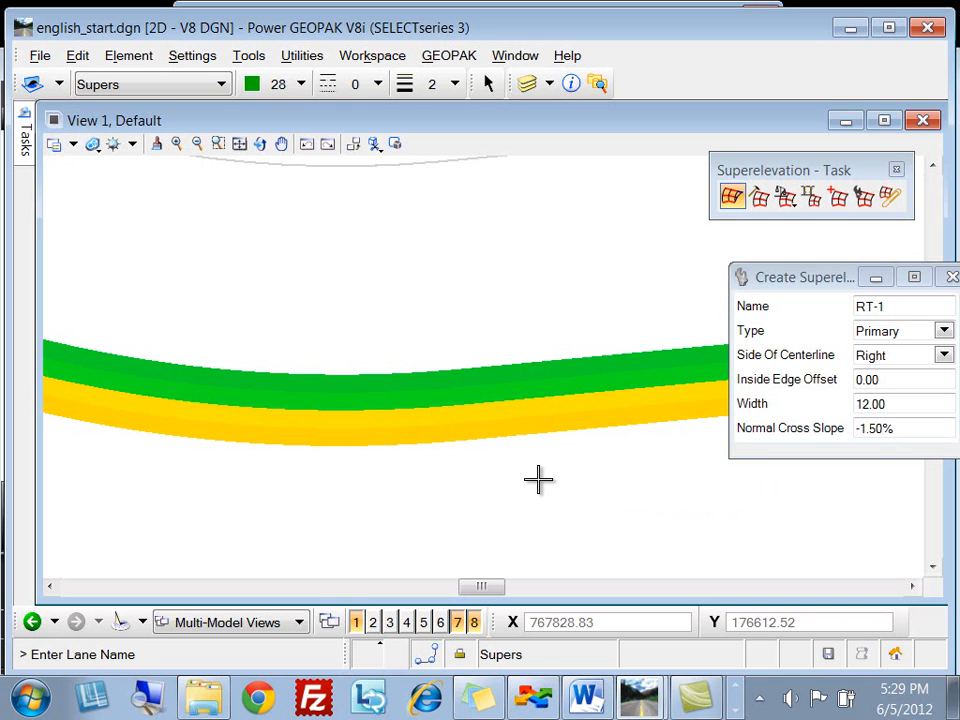
scroll(495, 370, "up", 3)
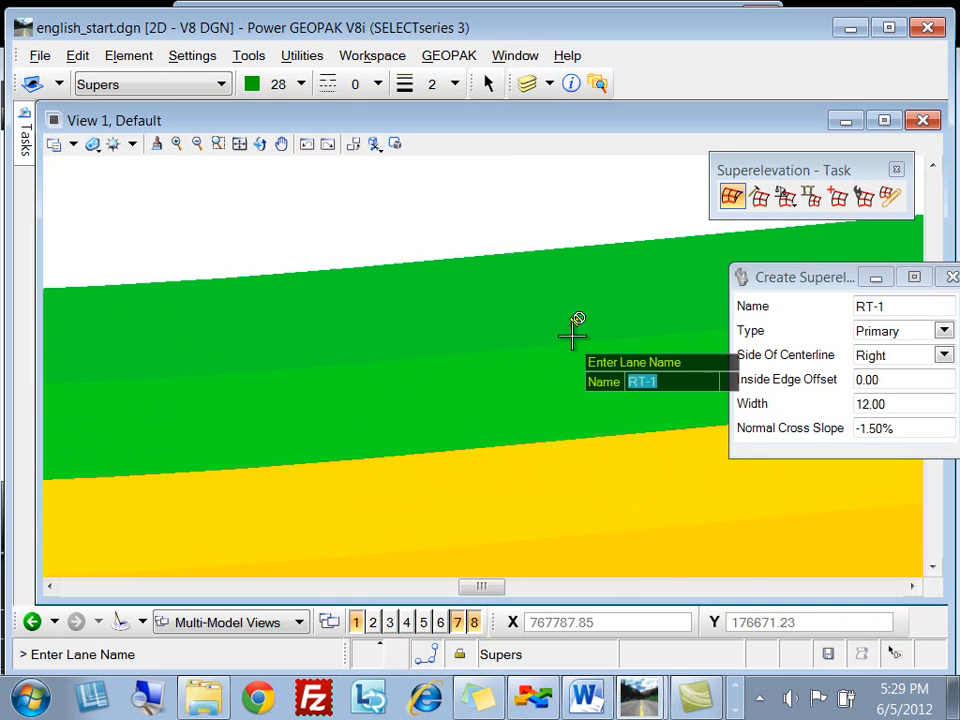
scroll(500, 445, "down", 3)
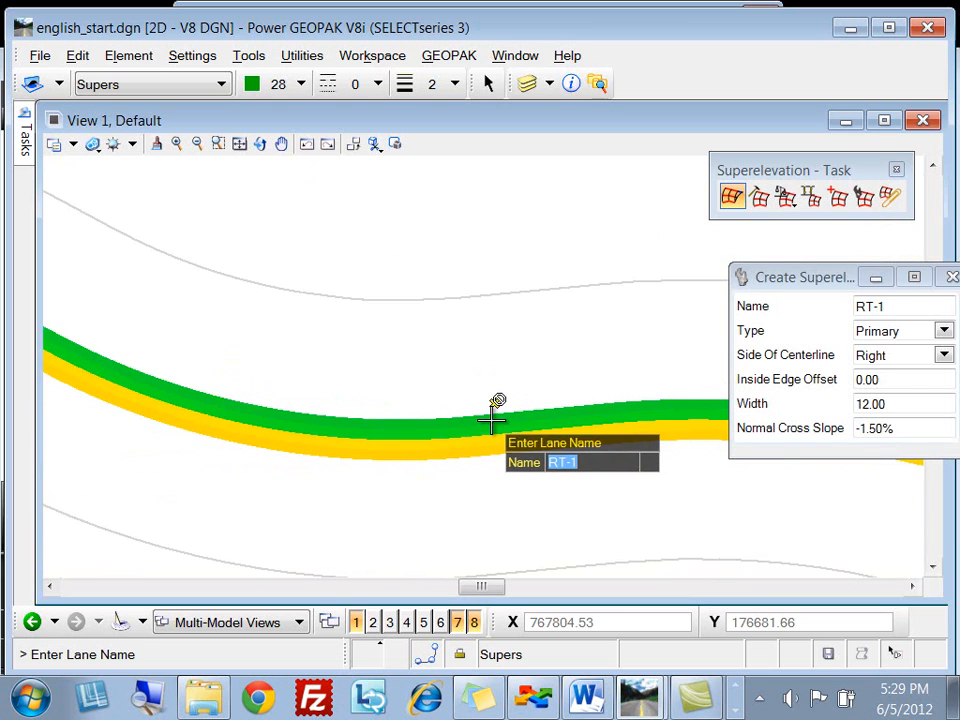
scroll(491, 420, "down", 4)
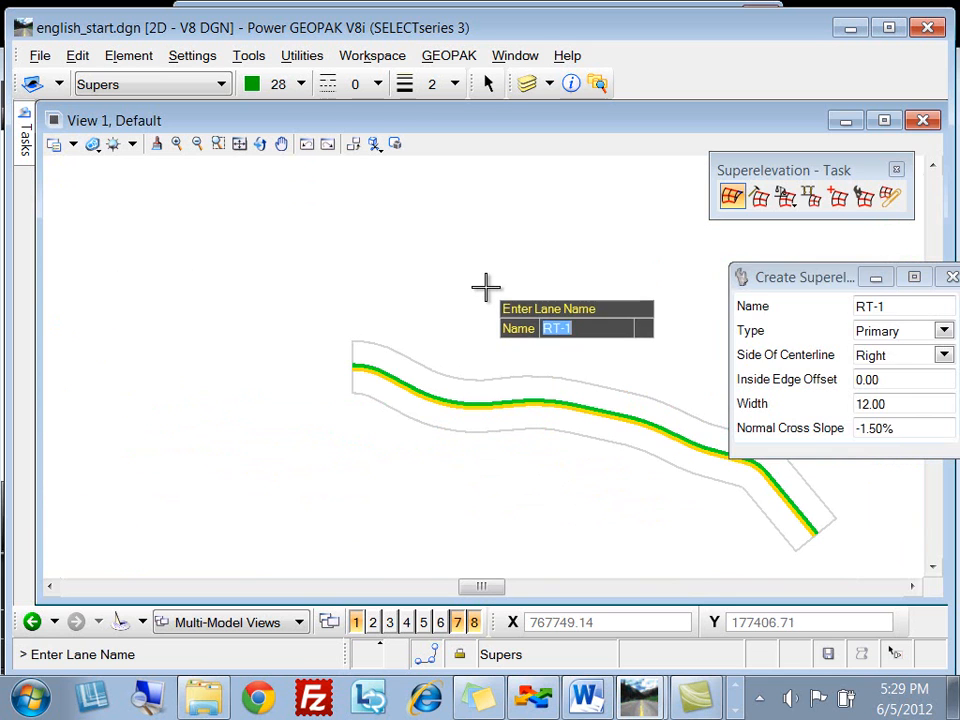
right_click(486, 288)
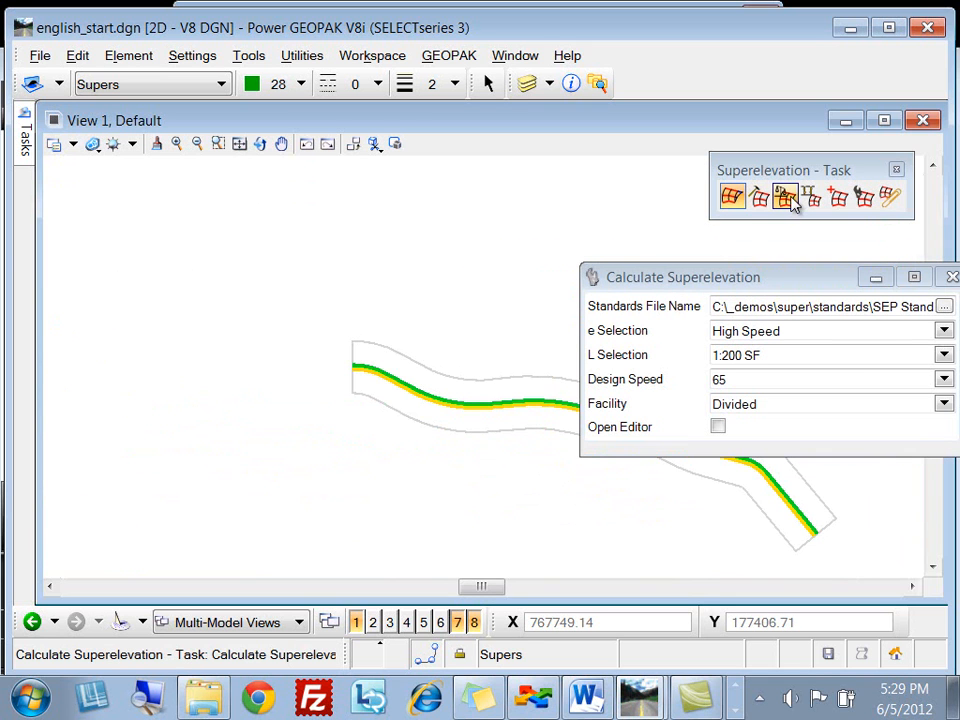
Step: Start the Import Superelevation tool in place of Calculate Superelevation and move its settings window clear of the alignment
left_click(787, 199)
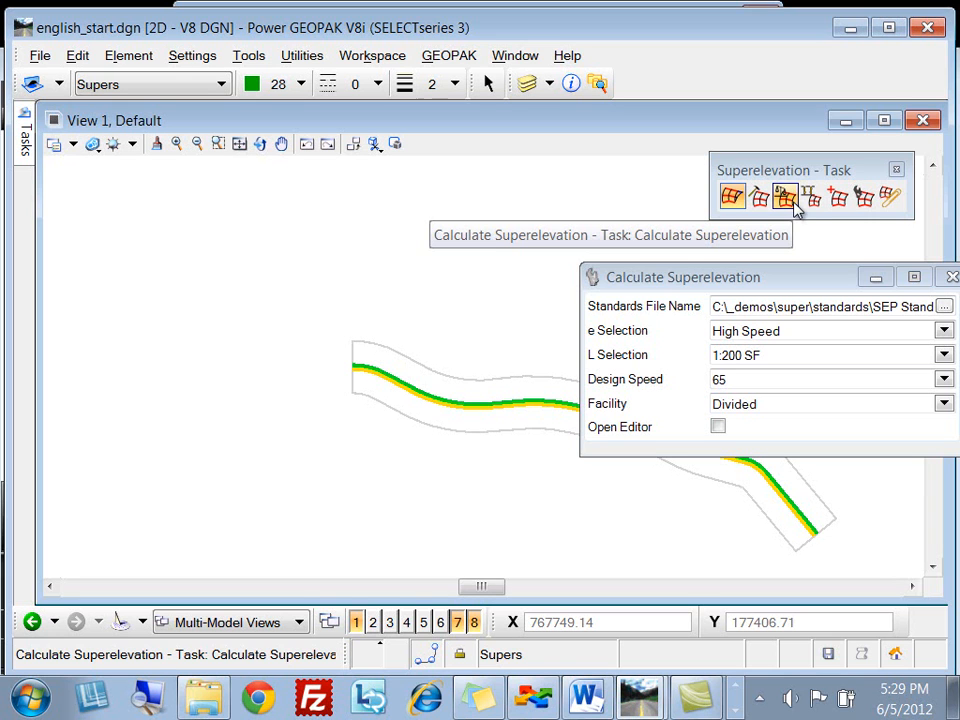
left_click(789, 199)
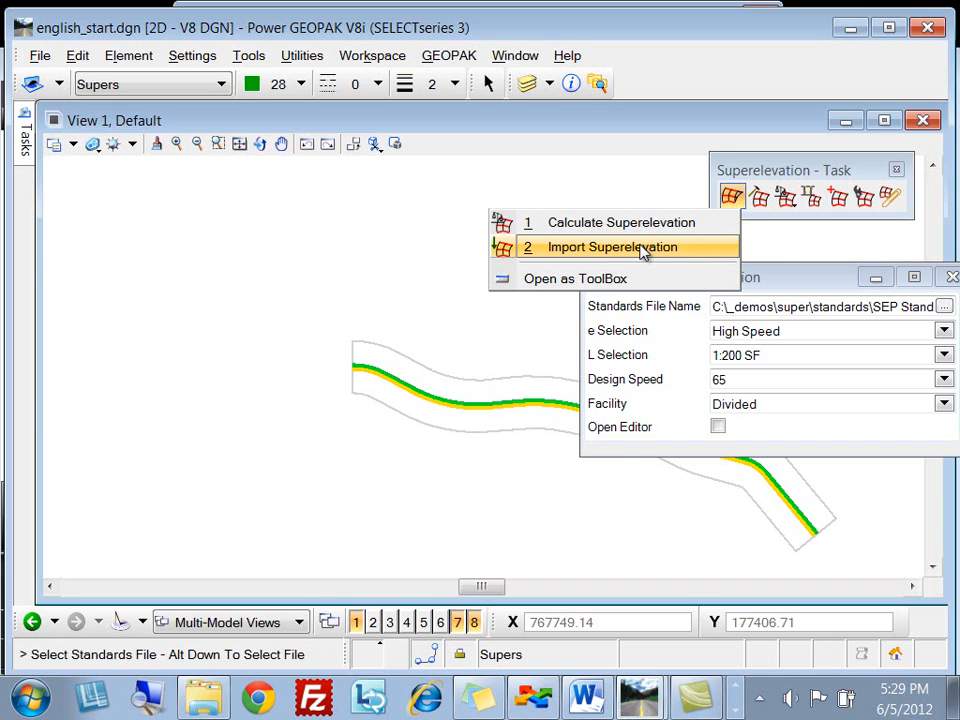
left_click(643, 250)
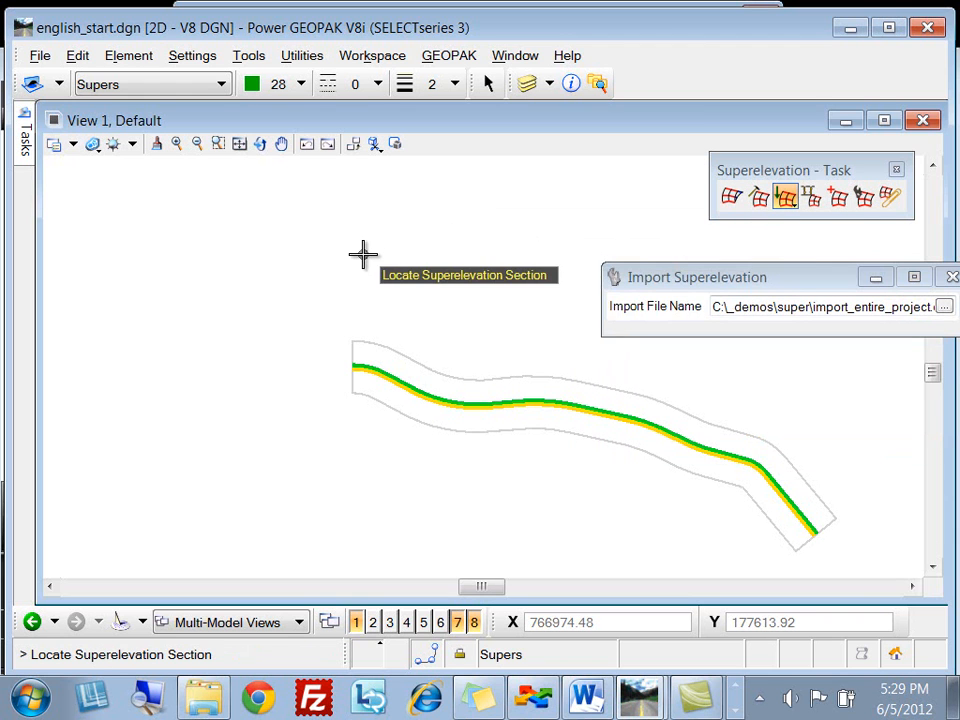
left_click_drag(804, 283, 531, 209)
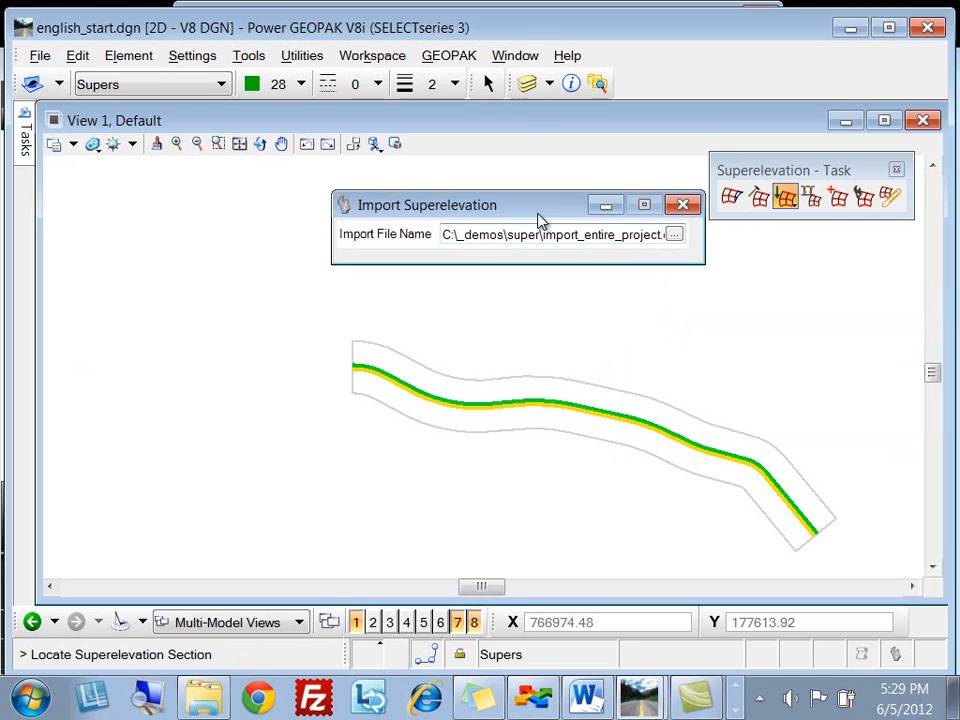
left_click_drag(538, 210, 528, 195)
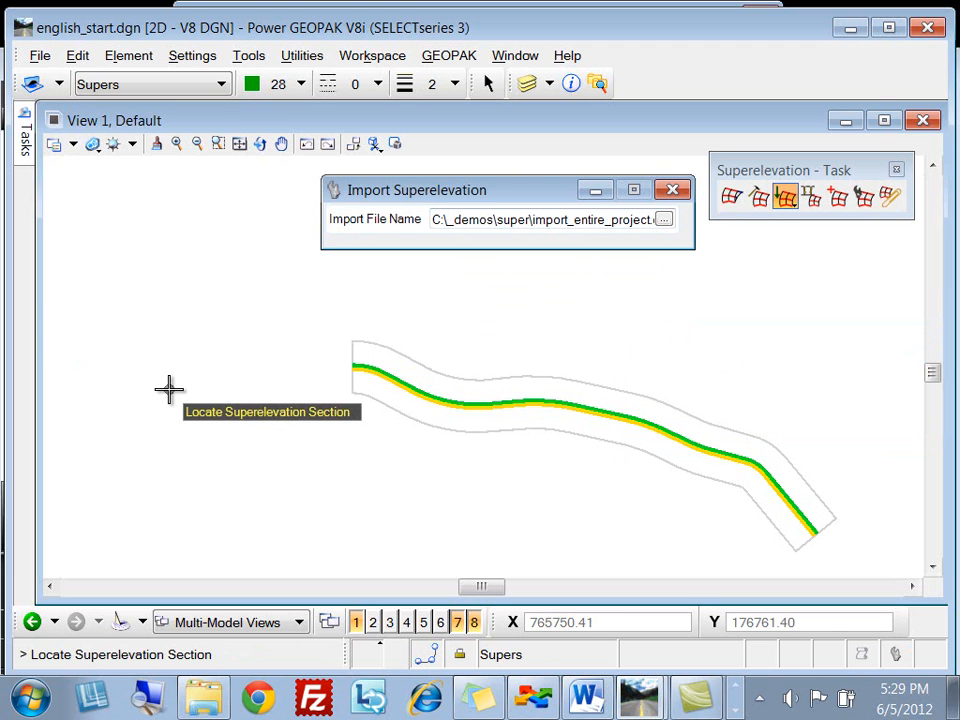
Step: Switch to Windows Explorer, browse to C:\_demos\super and open import_entire_project.csv in Notepad++
left_click(206, 700)
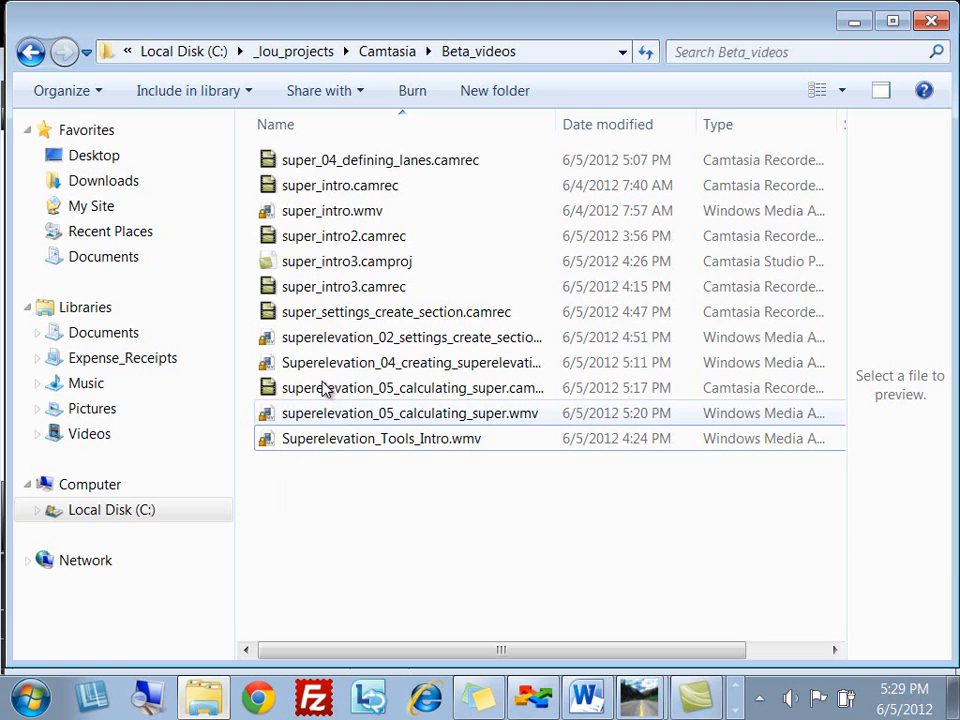
left_click(181, 52)
left_click(301, 263)
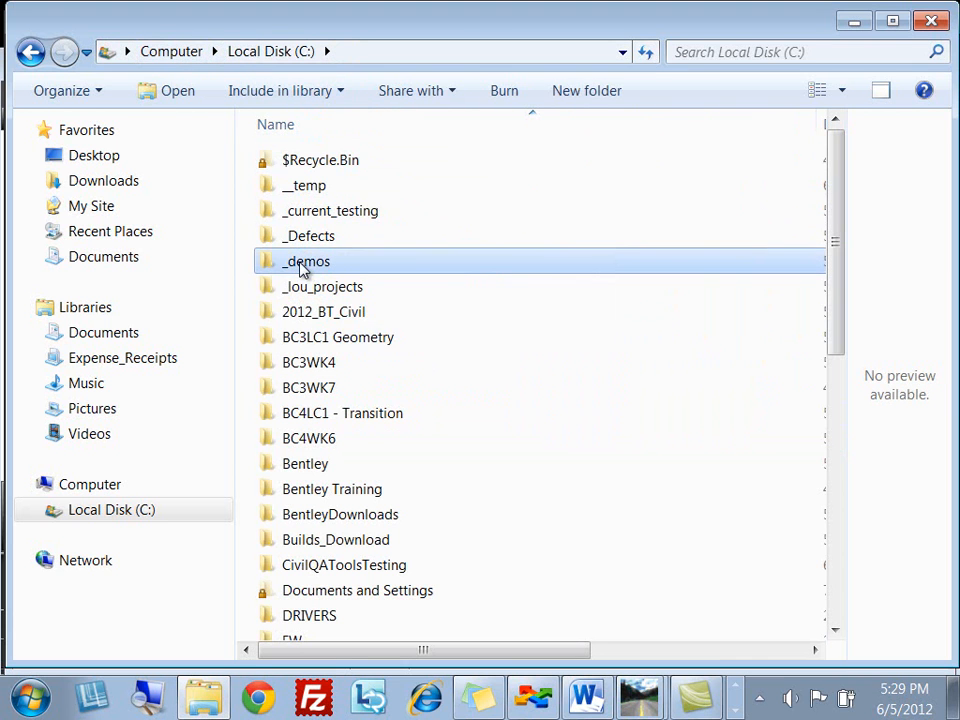
double_click(301, 263)
double_click(296, 213)
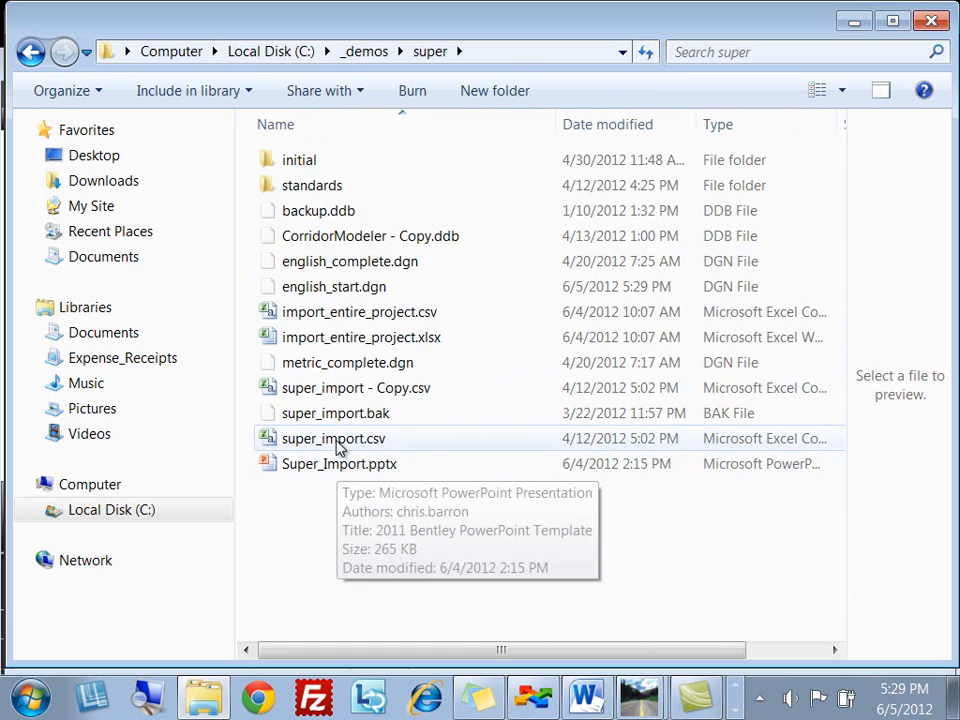
left_click(340, 318)
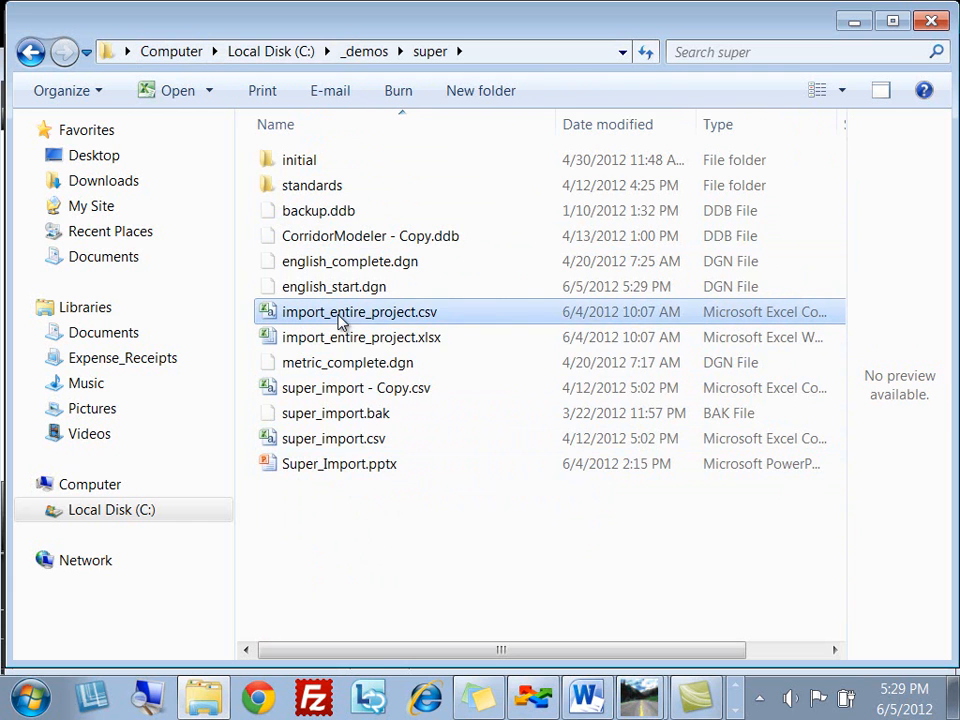
right_click(340, 318)
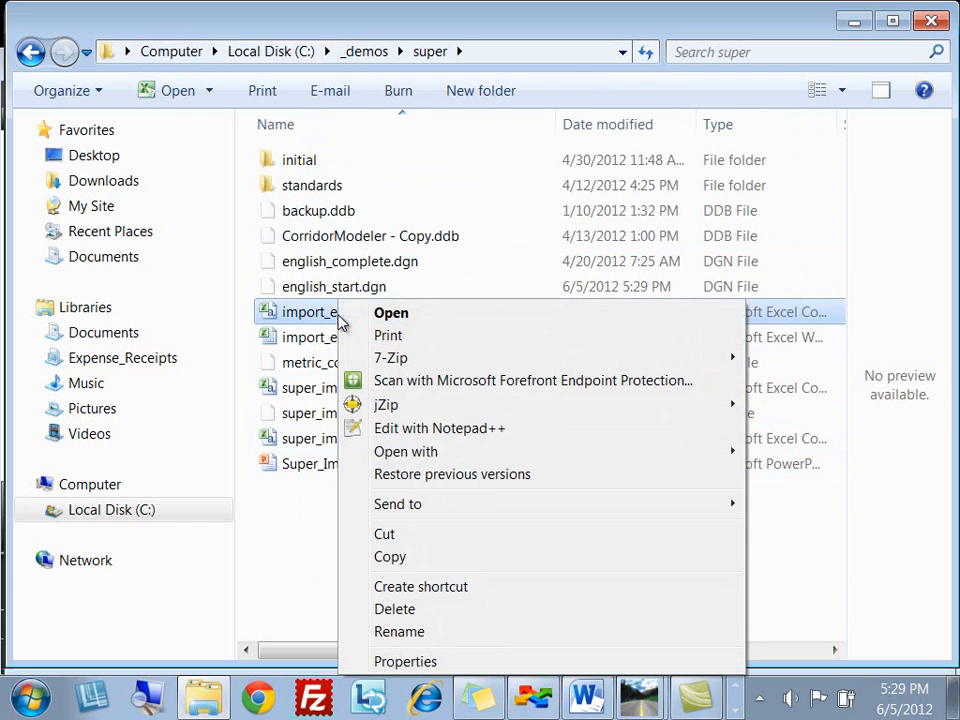
left_click(432, 428)
Step: Examine the format of the lane entries in import_entire_project.csv, including the LT-1 and LT-2 lines, and close Notepad++
left_click_drag(628, 22, 586, 62)
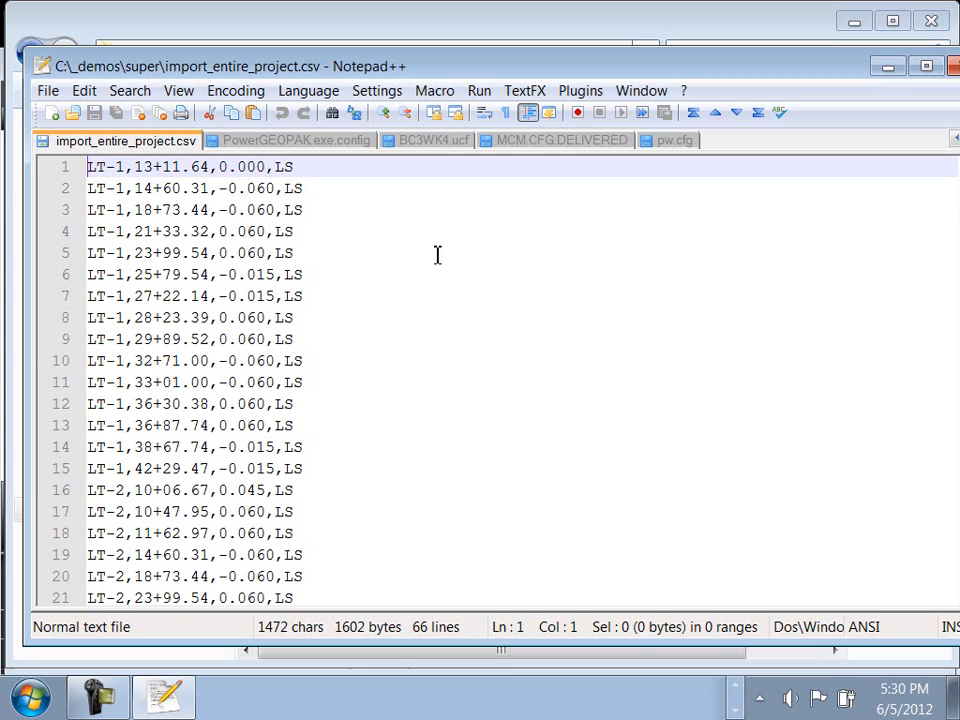
left_click_drag(646, 66, 626, 75)
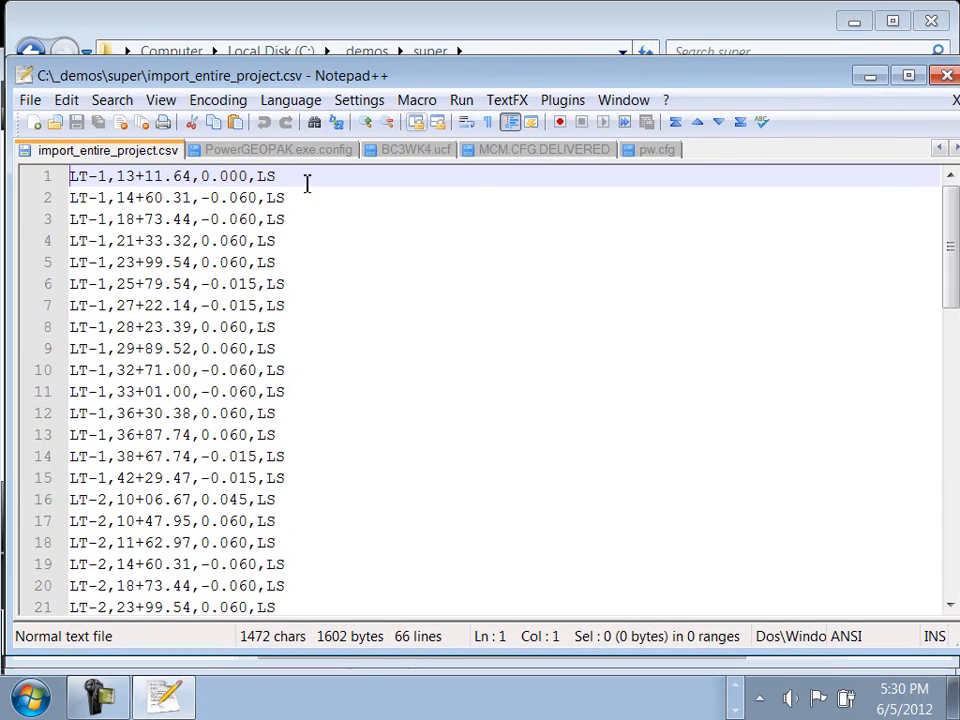
left_click_drag(949, 253, 953, 283)
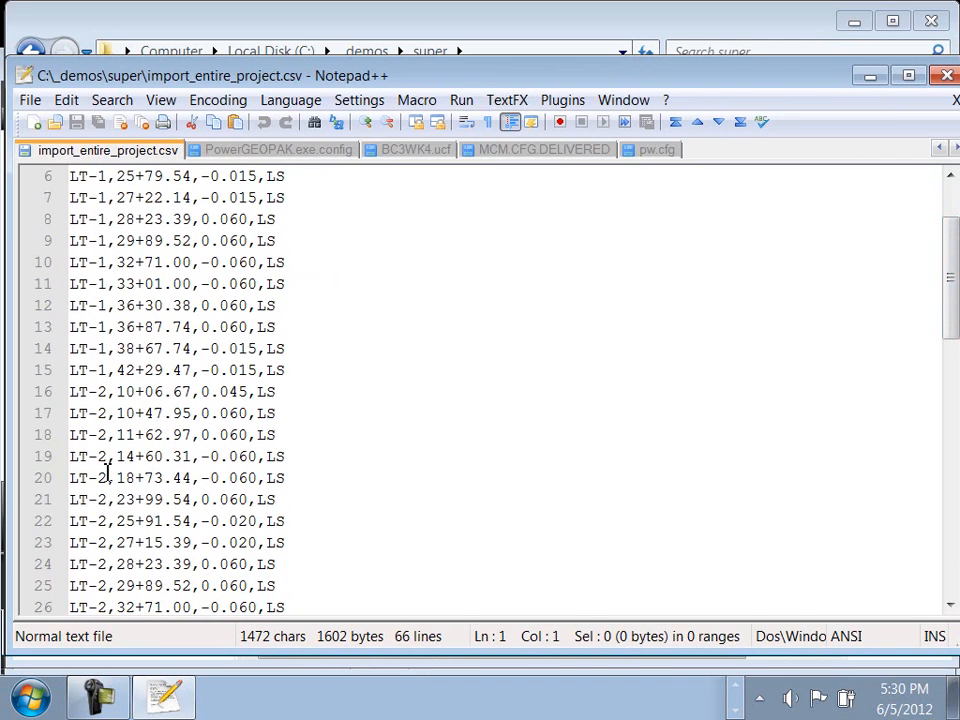
left_click_drag(949, 306, 850, 252)
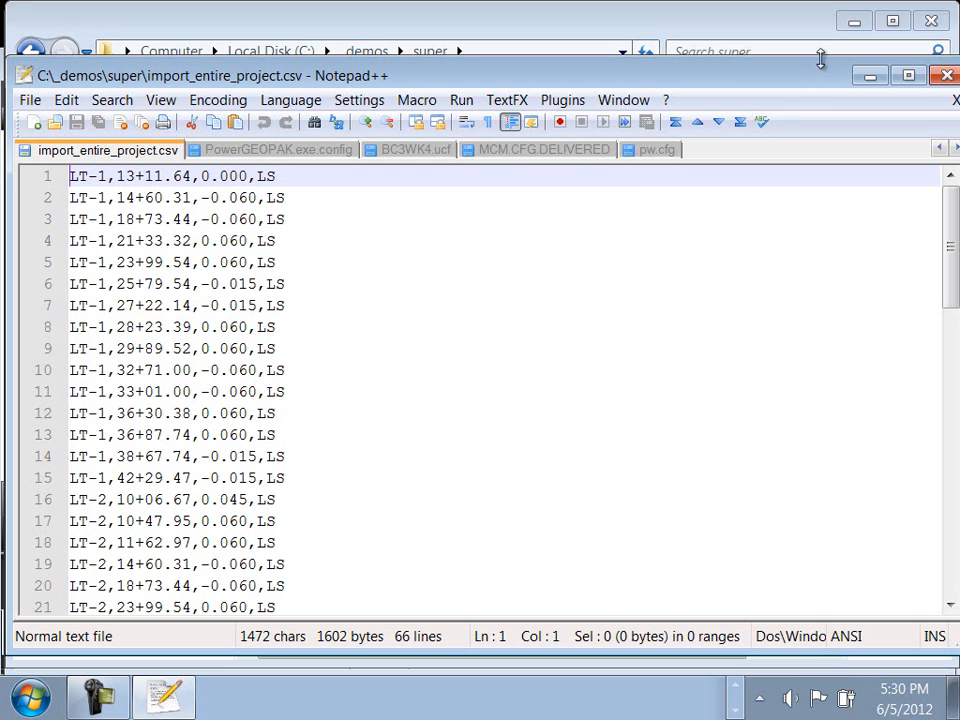
left_click_drag(818, 76, 787, 93)
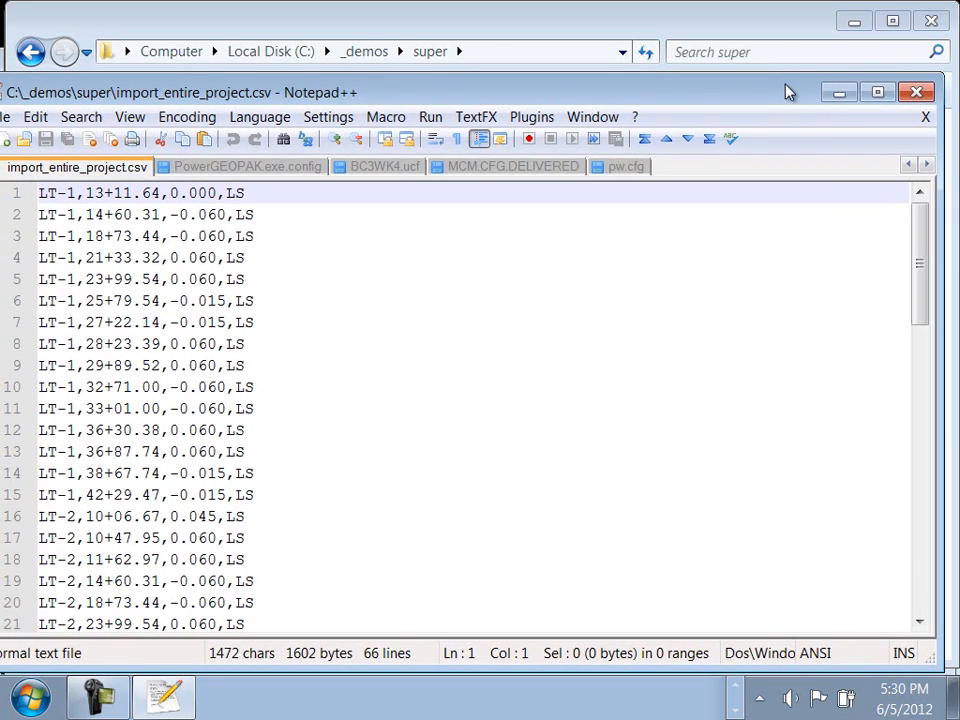
left_click(915, 92)
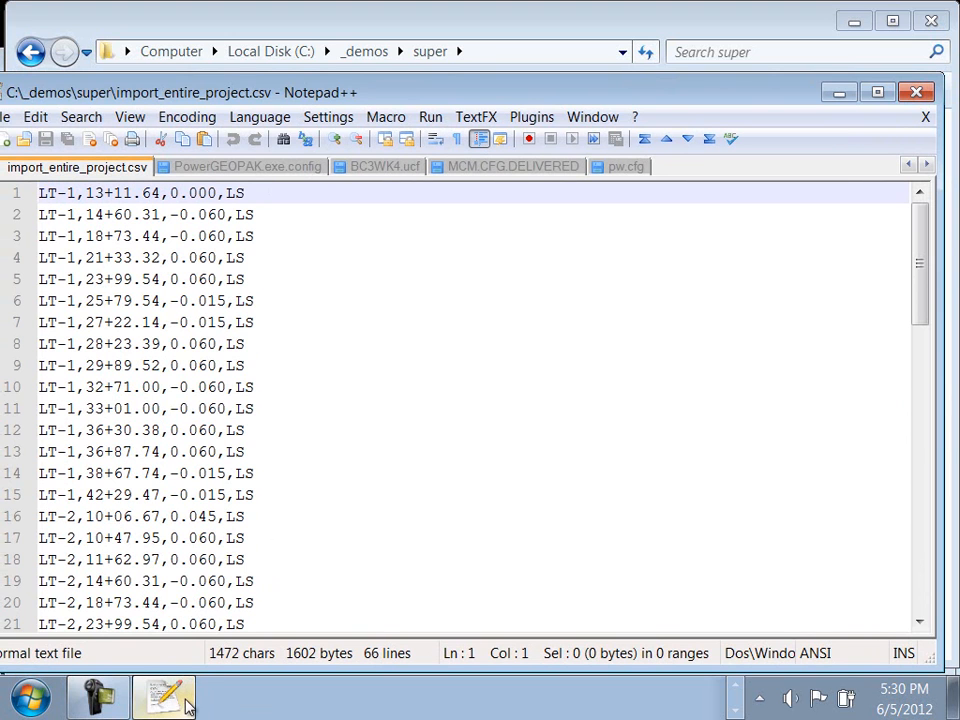
left_click(917, 92)
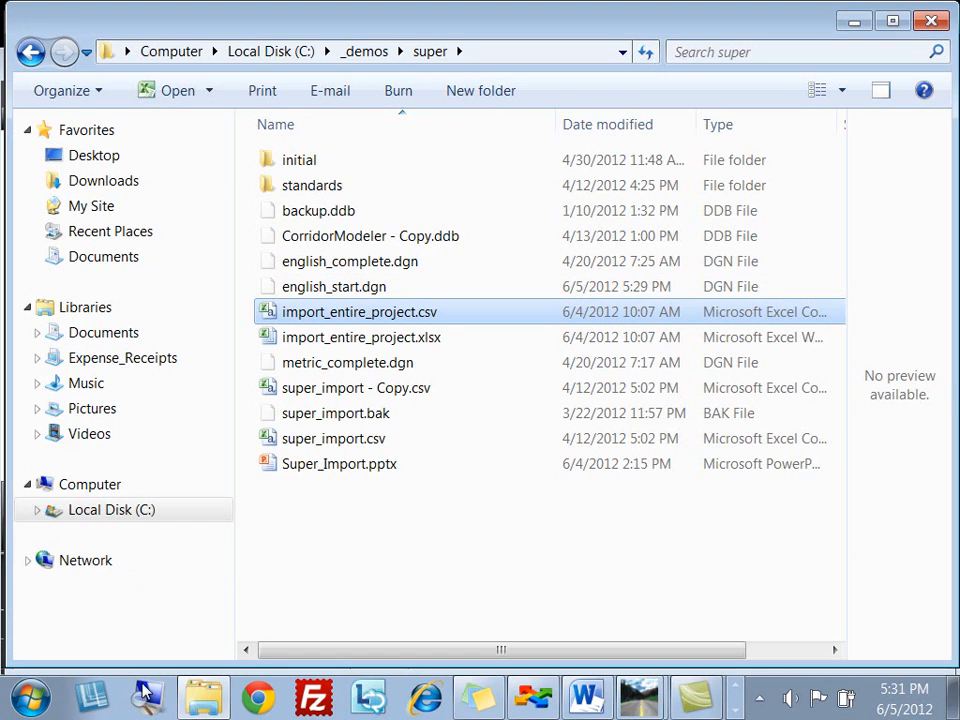
Step: Open Super_Import.pptx in PowerPoint, start its slide show and advance to the Workflow slide
double_click(364, 470)
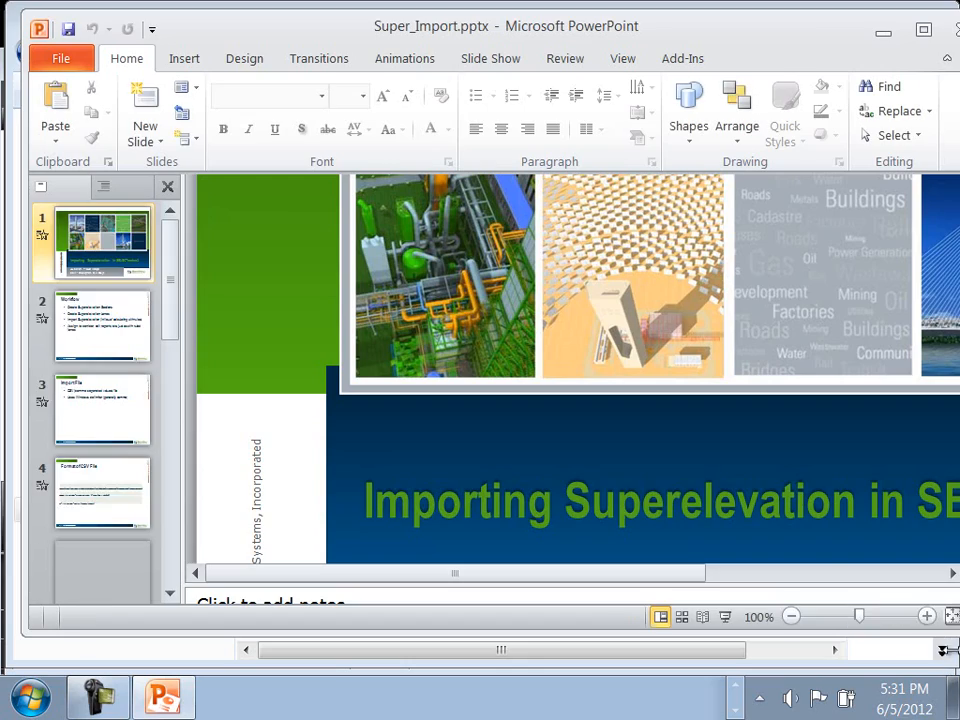
left_click_drag(808, 34, 670, 24)
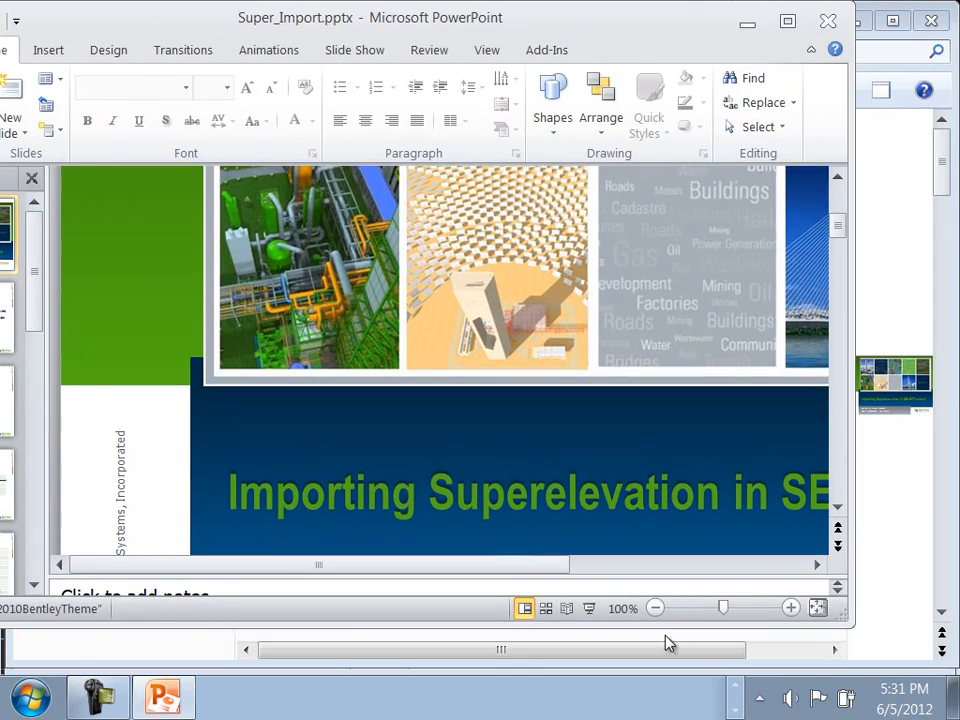
left_click(591, 612)
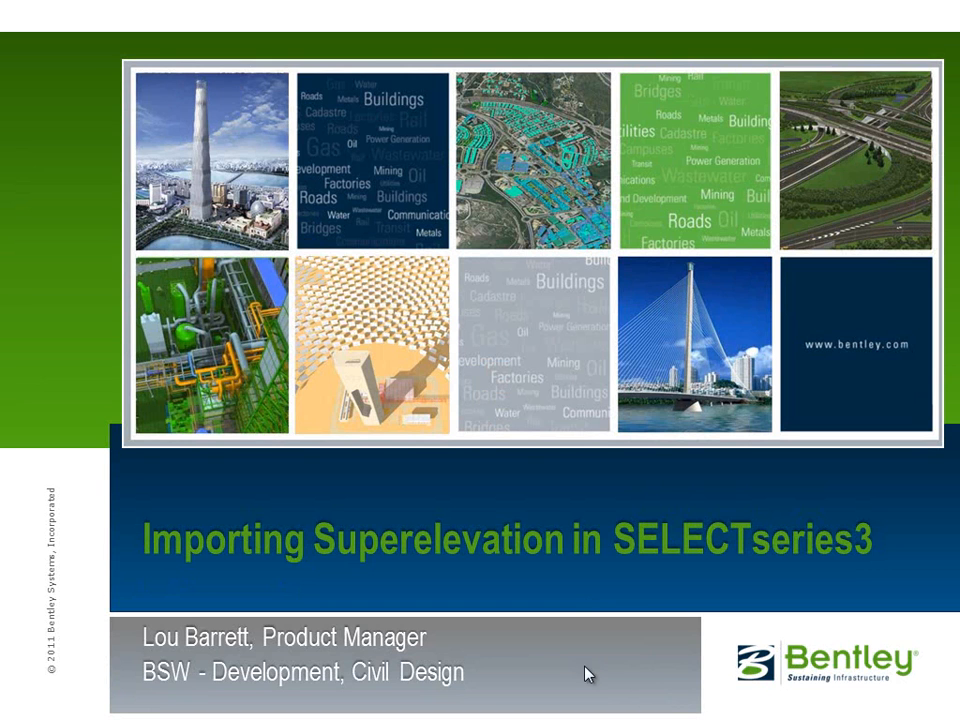
left_click(583, 598)
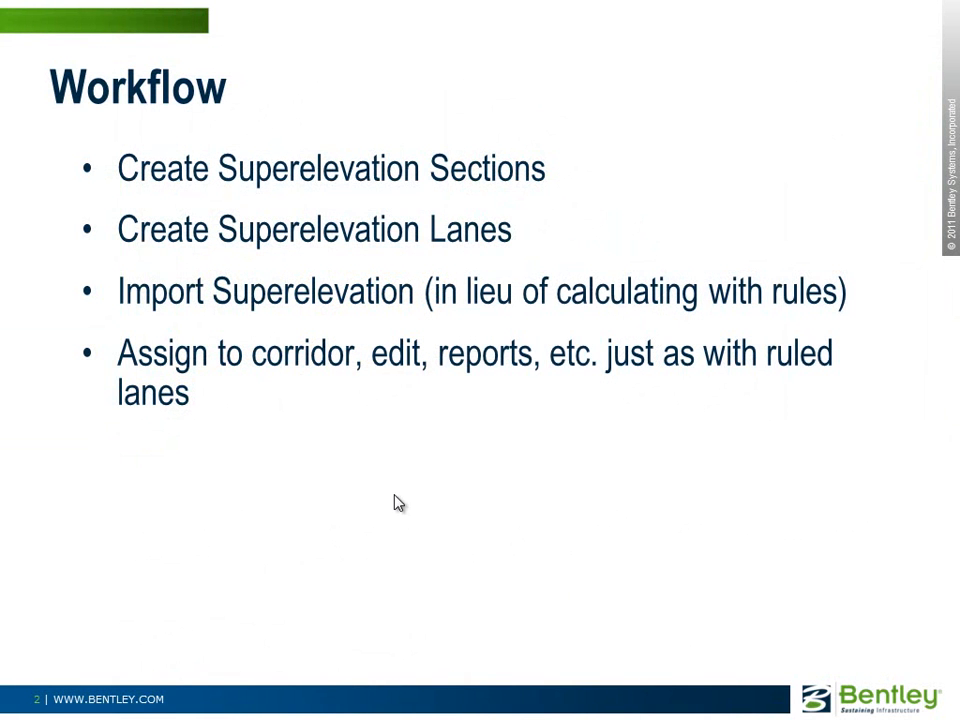